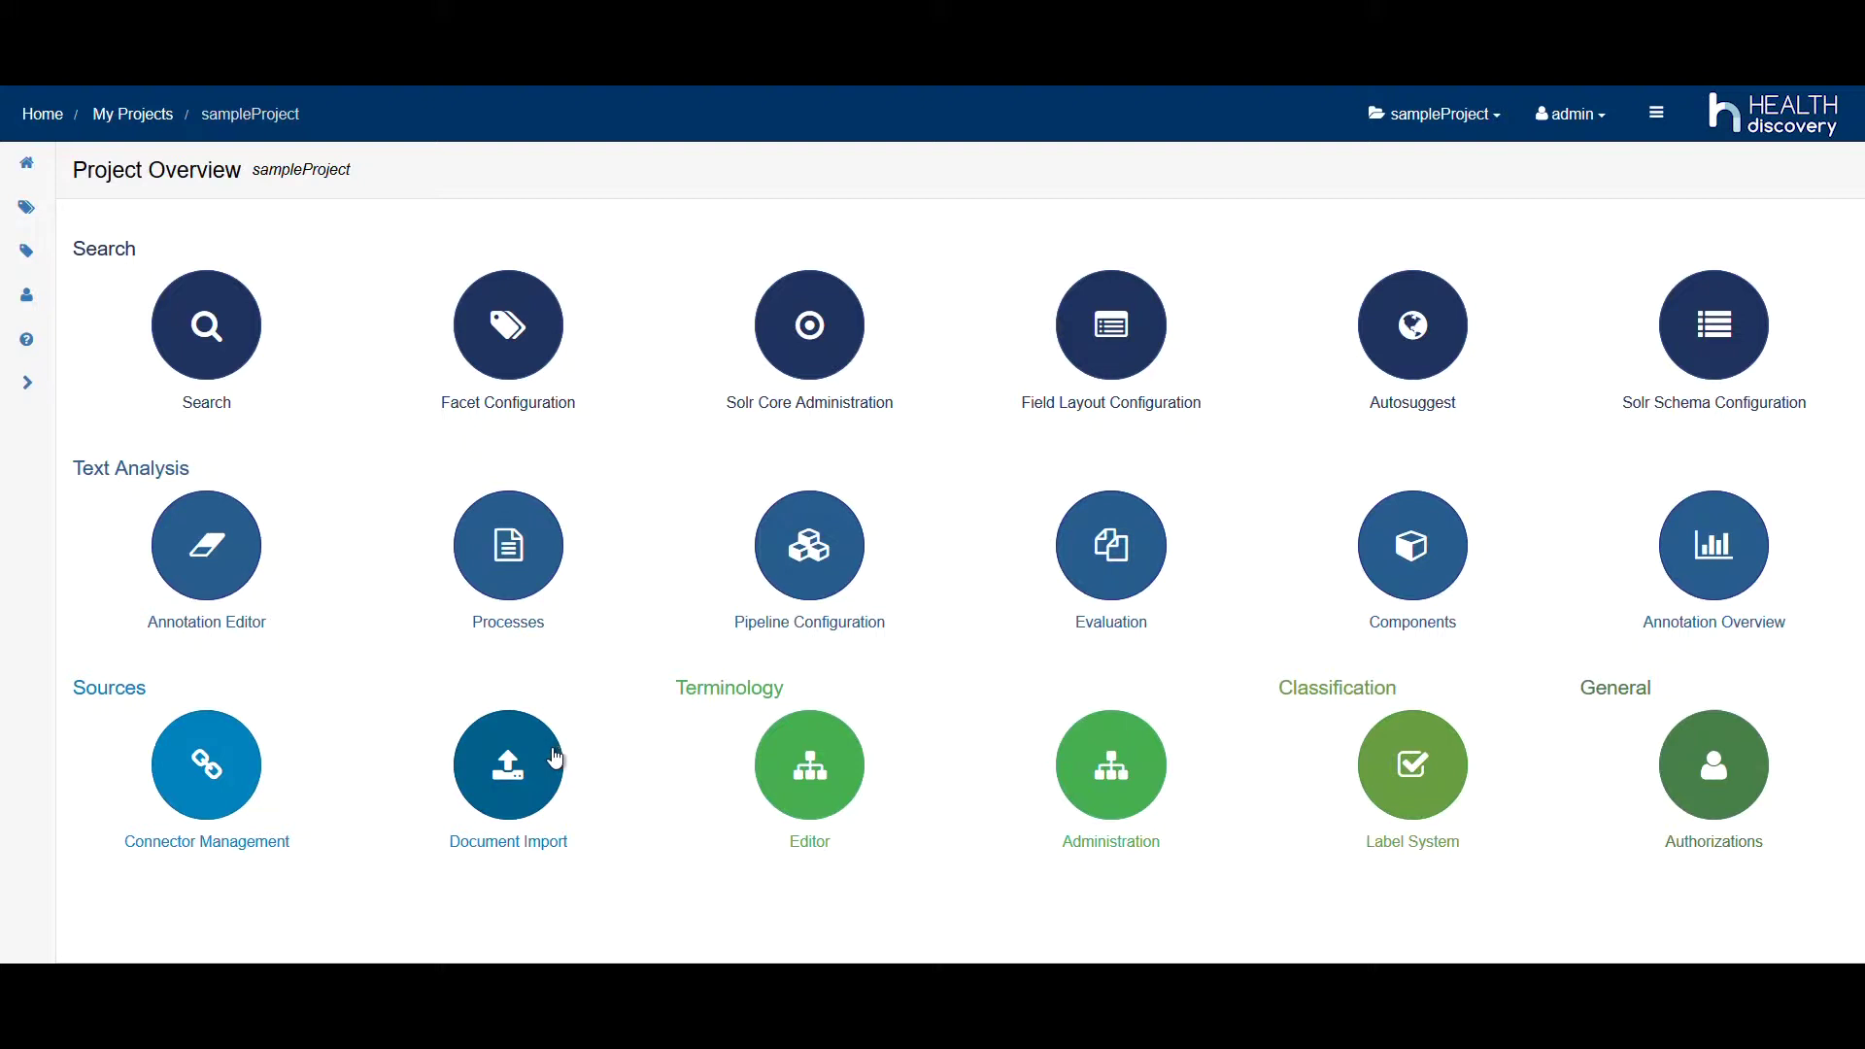
Start a new Text Importer import batch named SampleDocs.
left_click(544, 750)
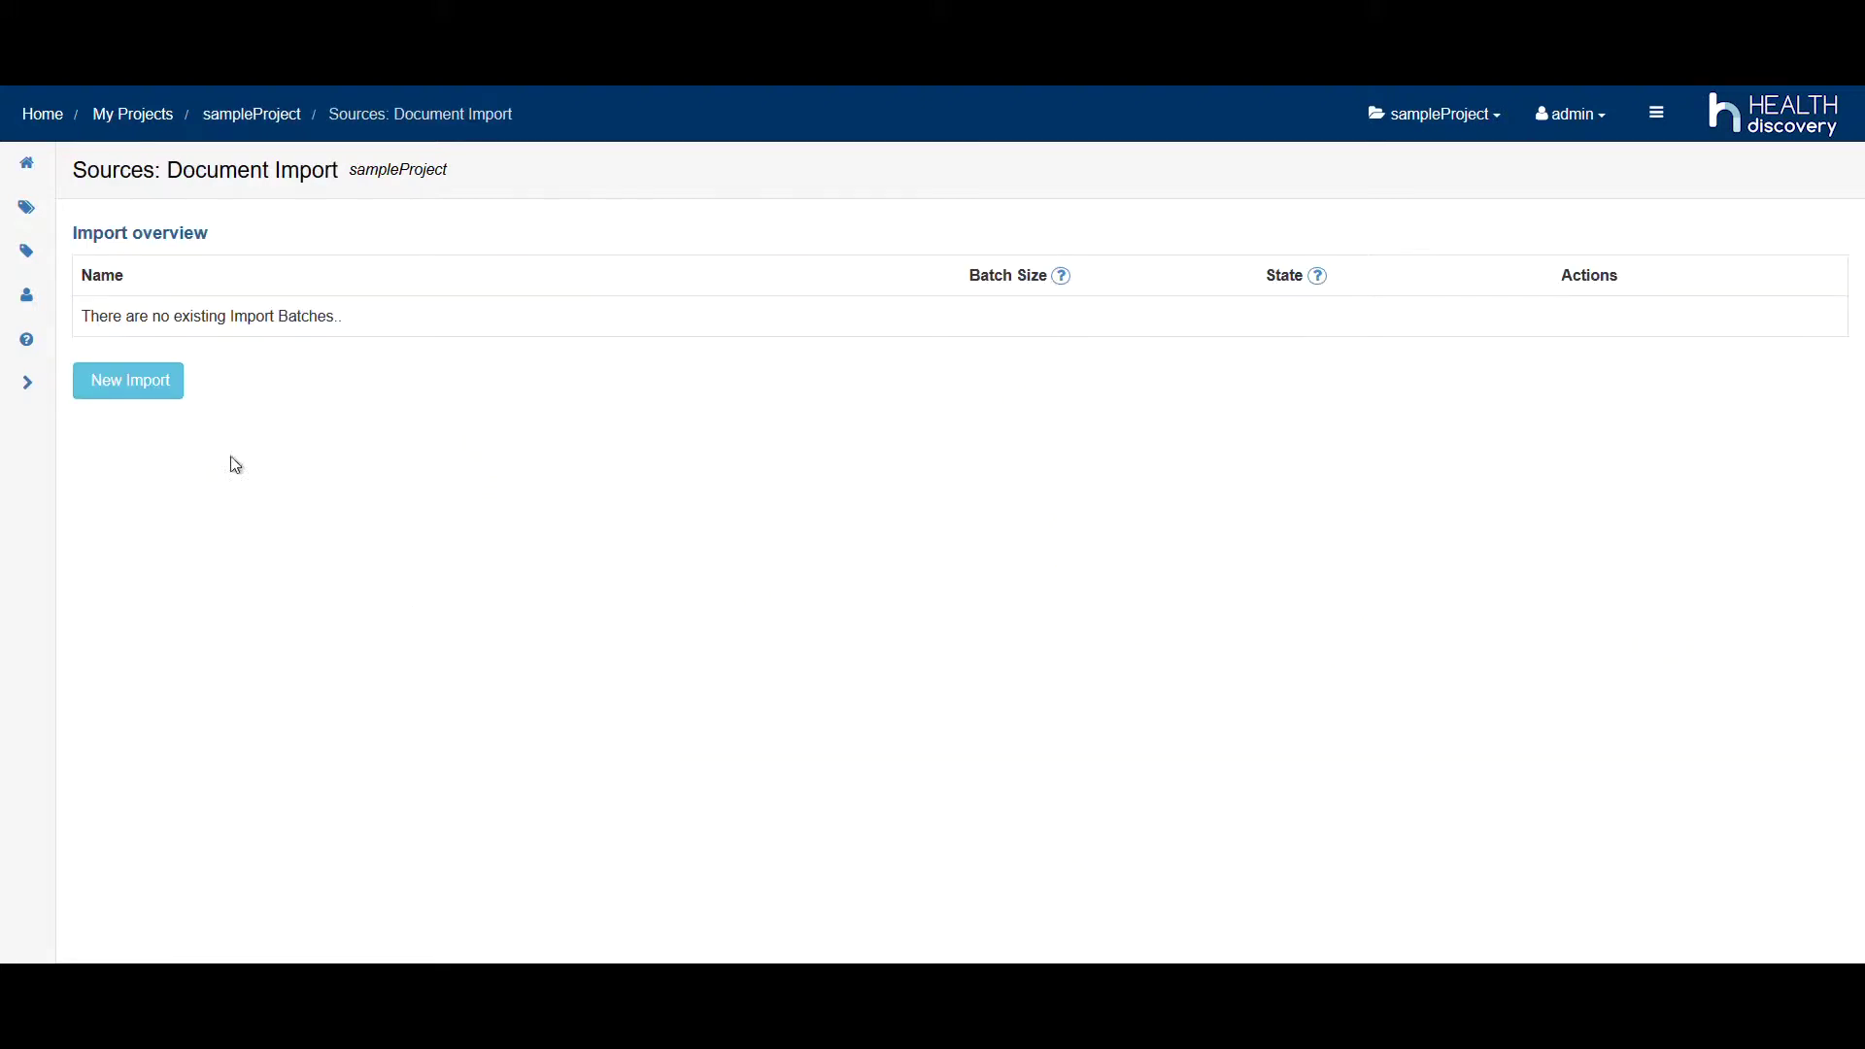
left_click(133, 384)
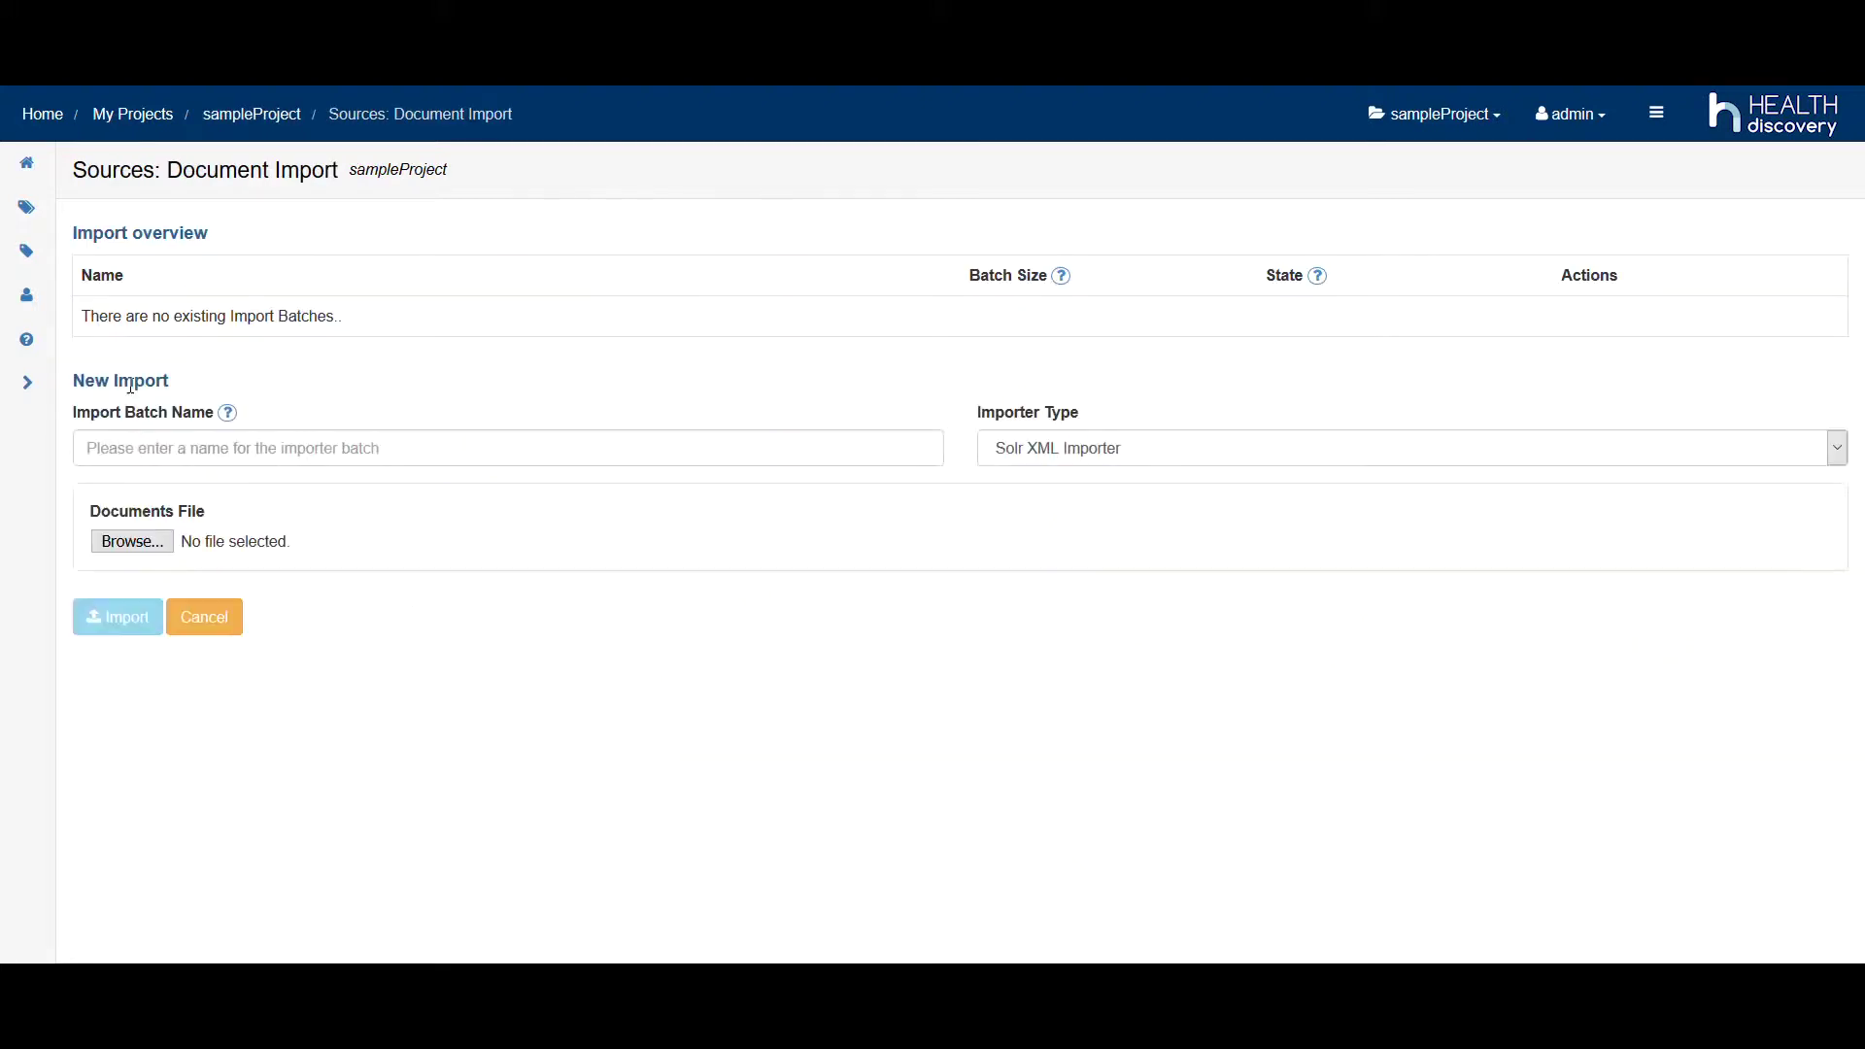
left_click(134, 462)
type("SampleD")
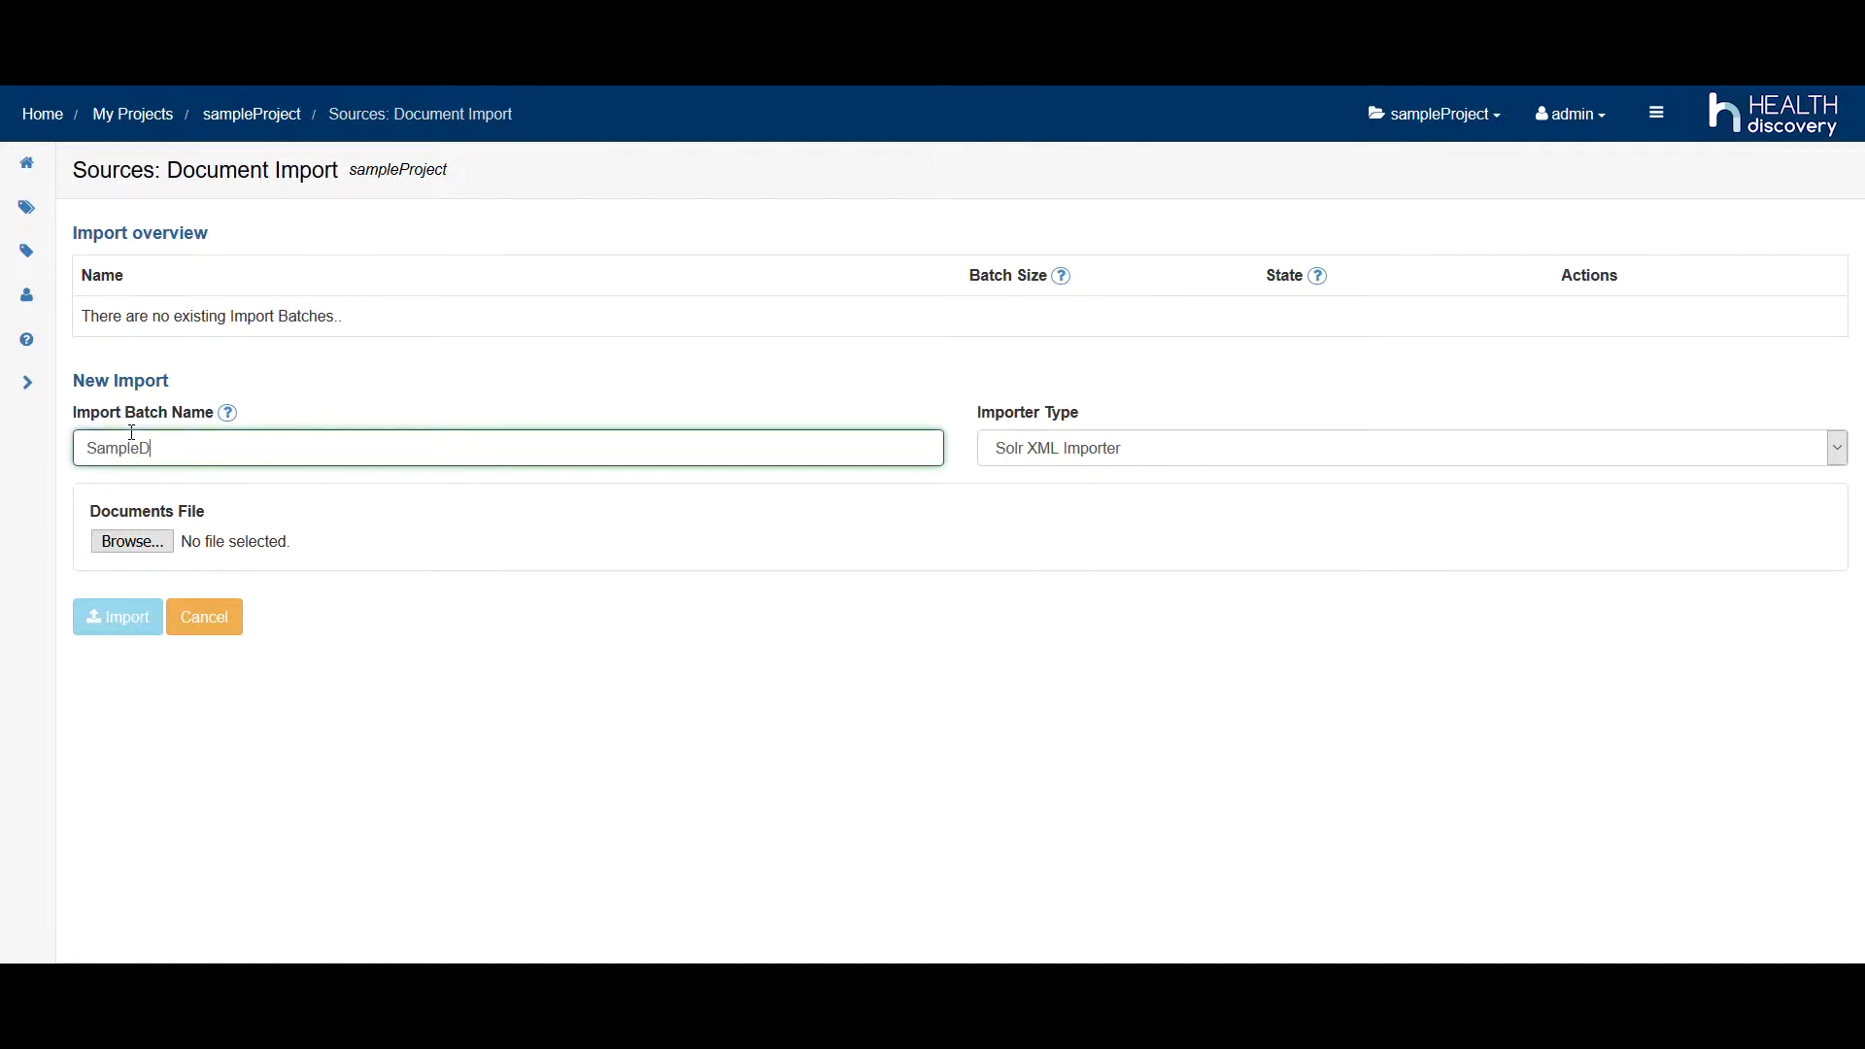
type("ocs")
key("Tab")
key("Down")
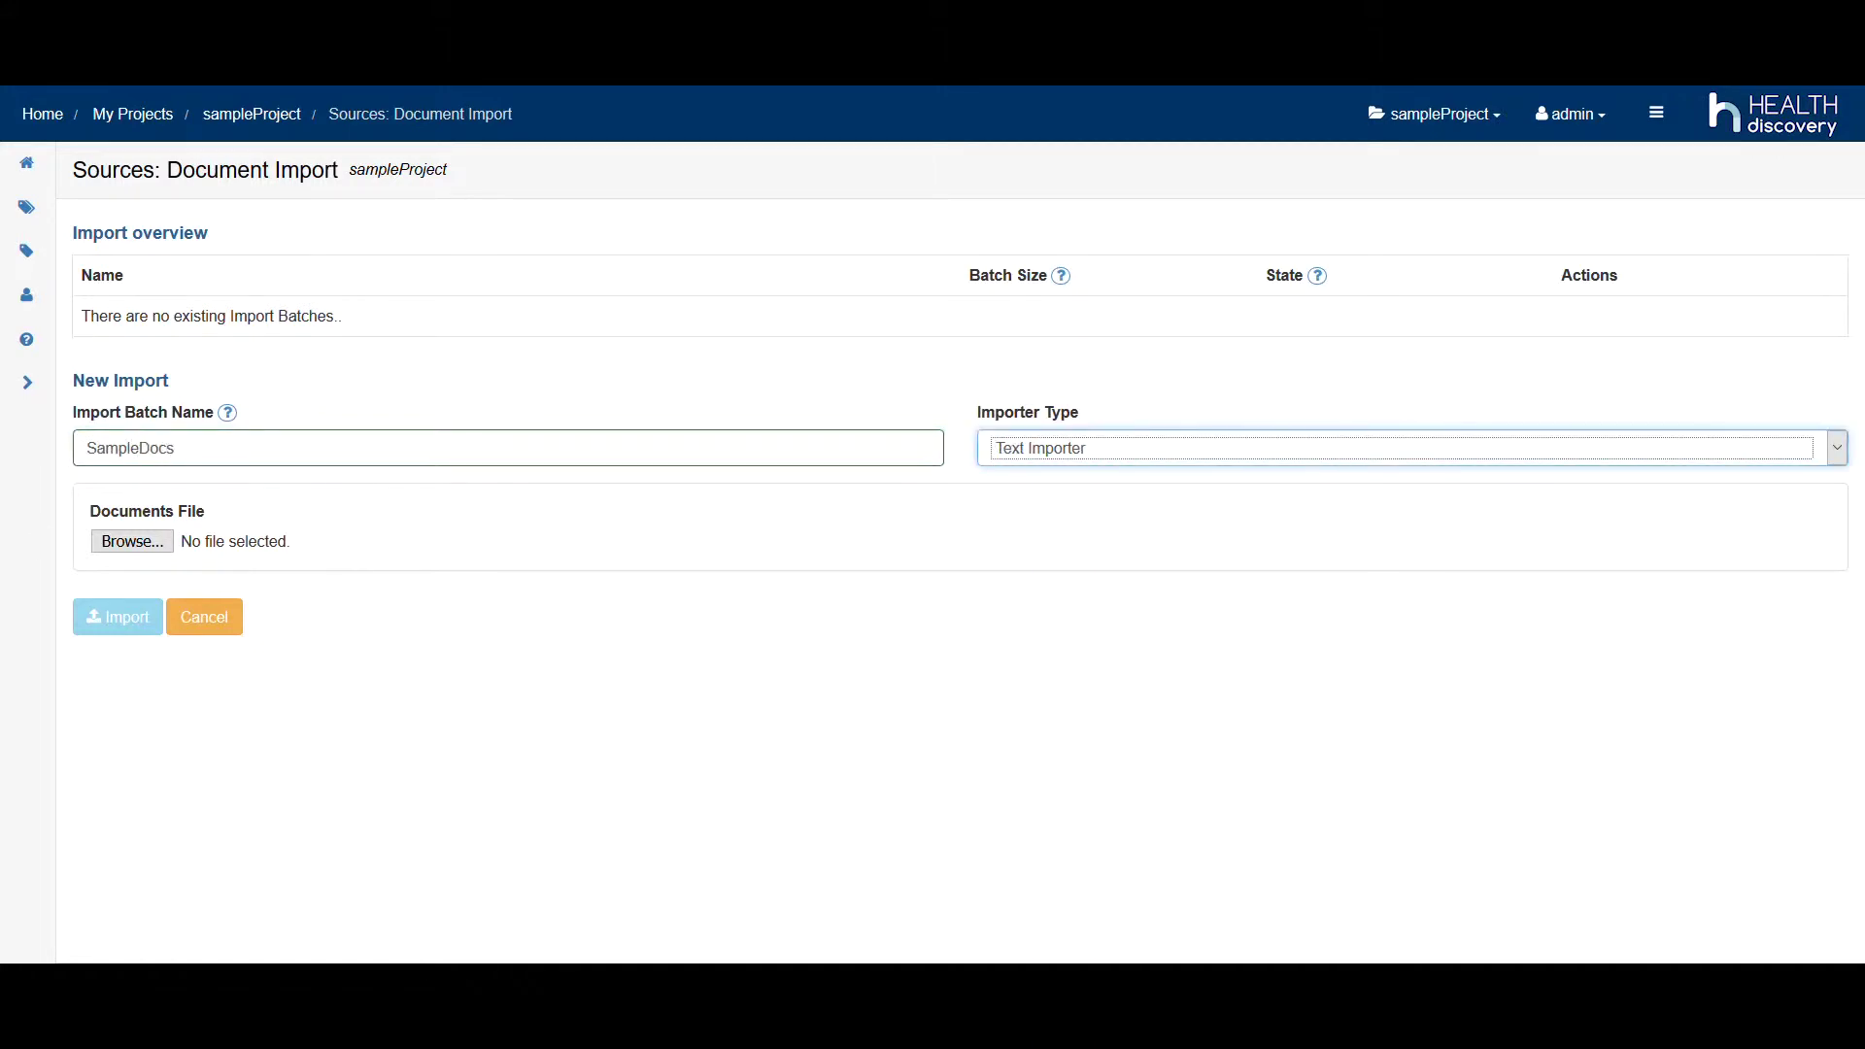
Import sampleData.zip into the SampleDocs batch and refresh the import status.
left_click(125, 541)
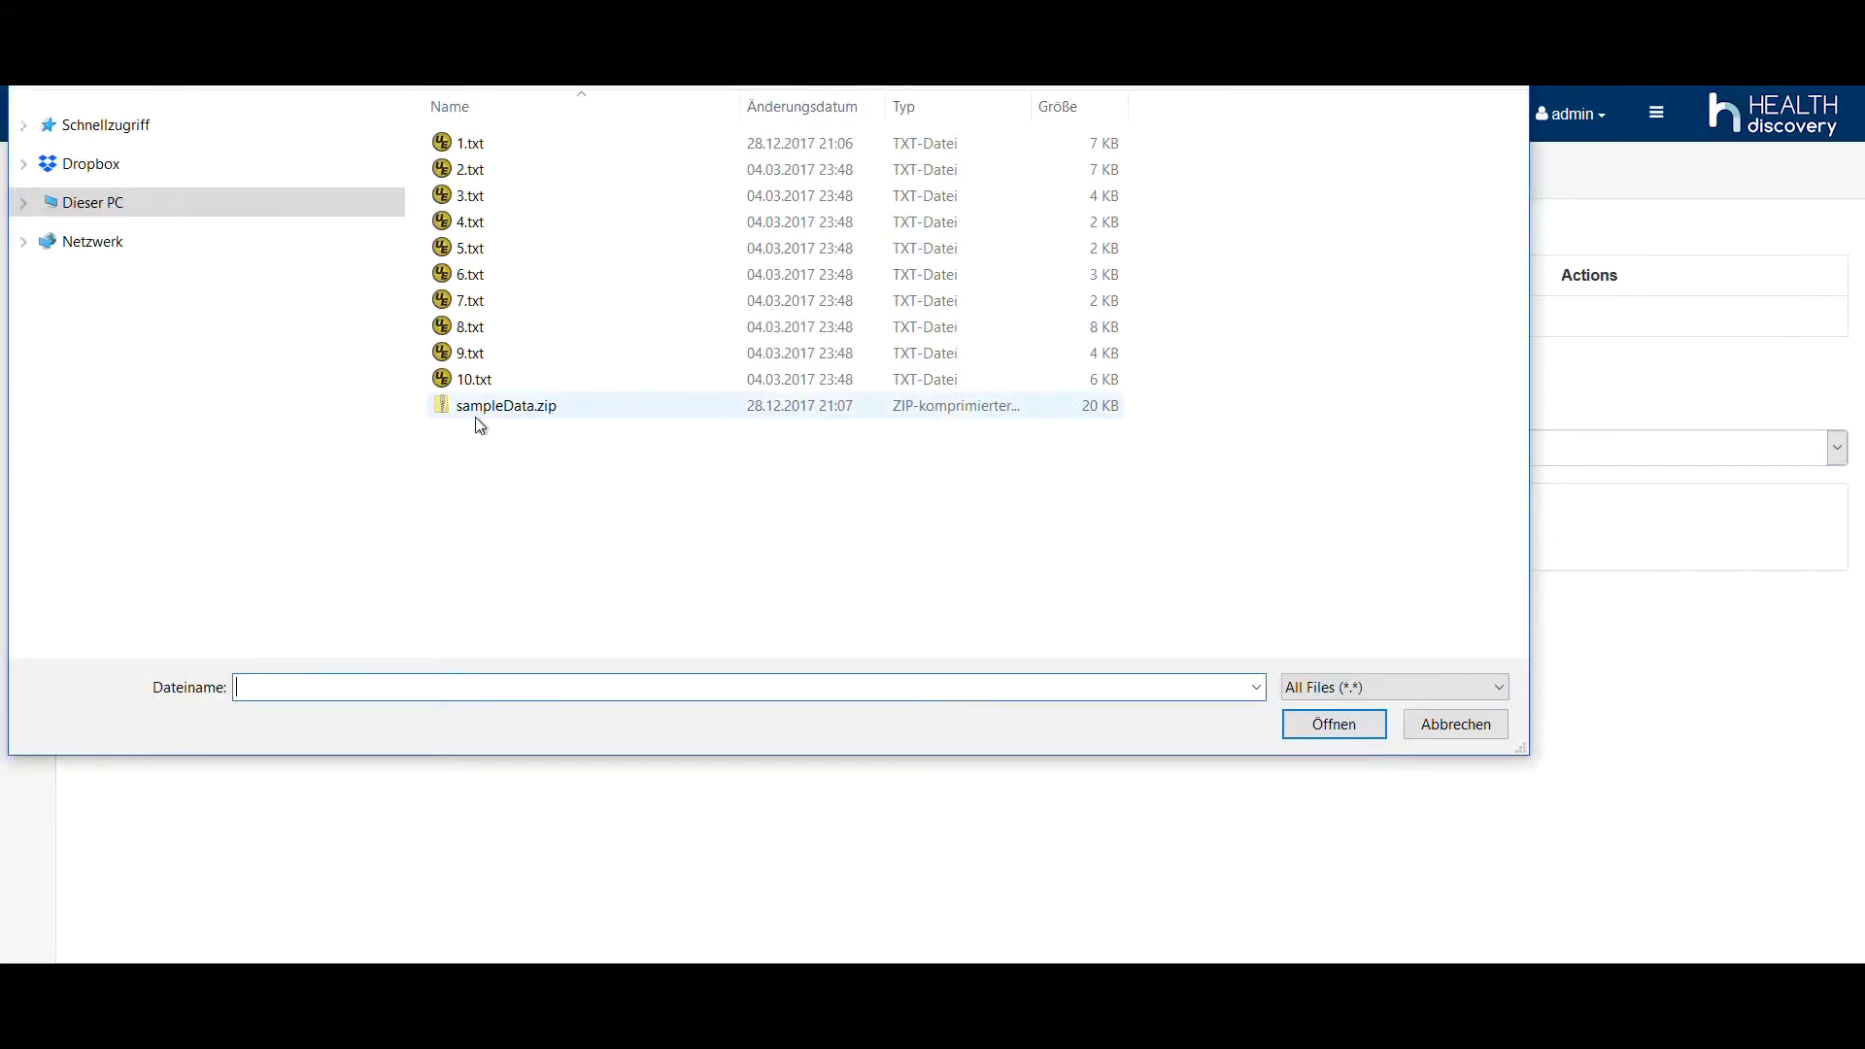
left_click(489, 408)
double_click(489, 408)
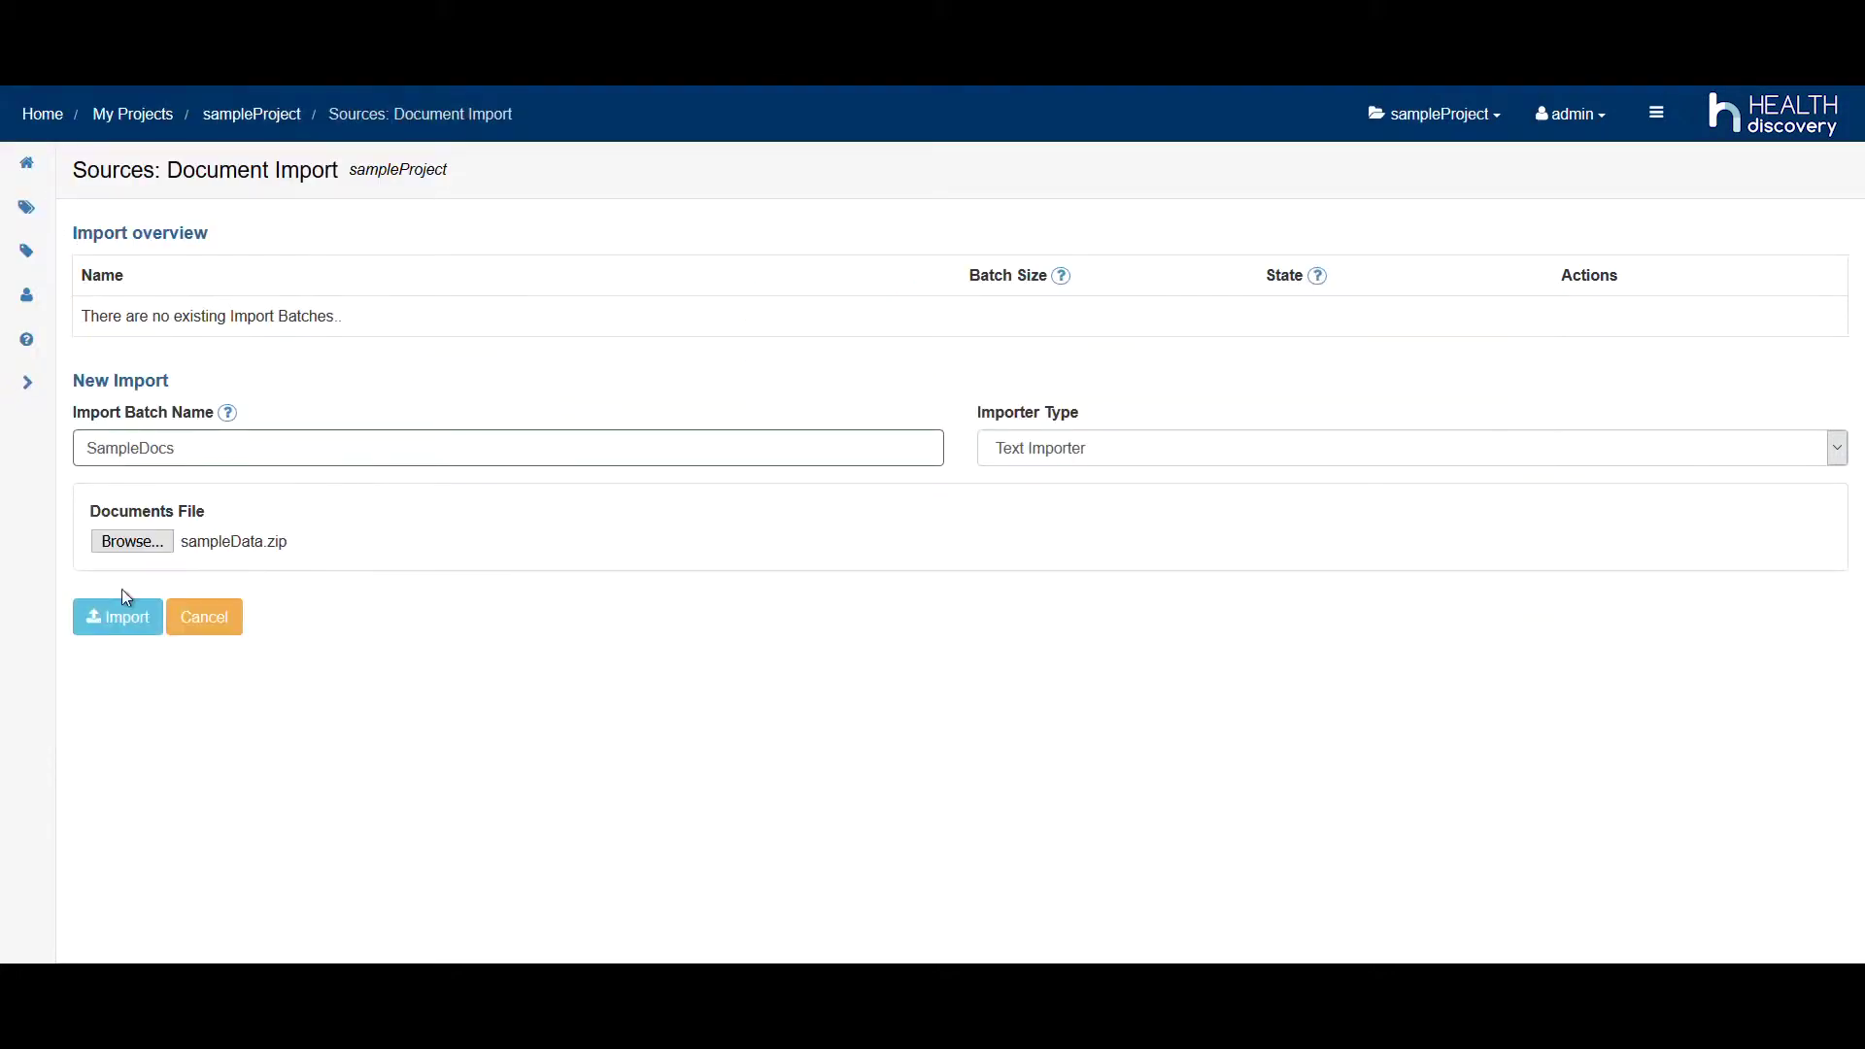
left_click(113, 617)
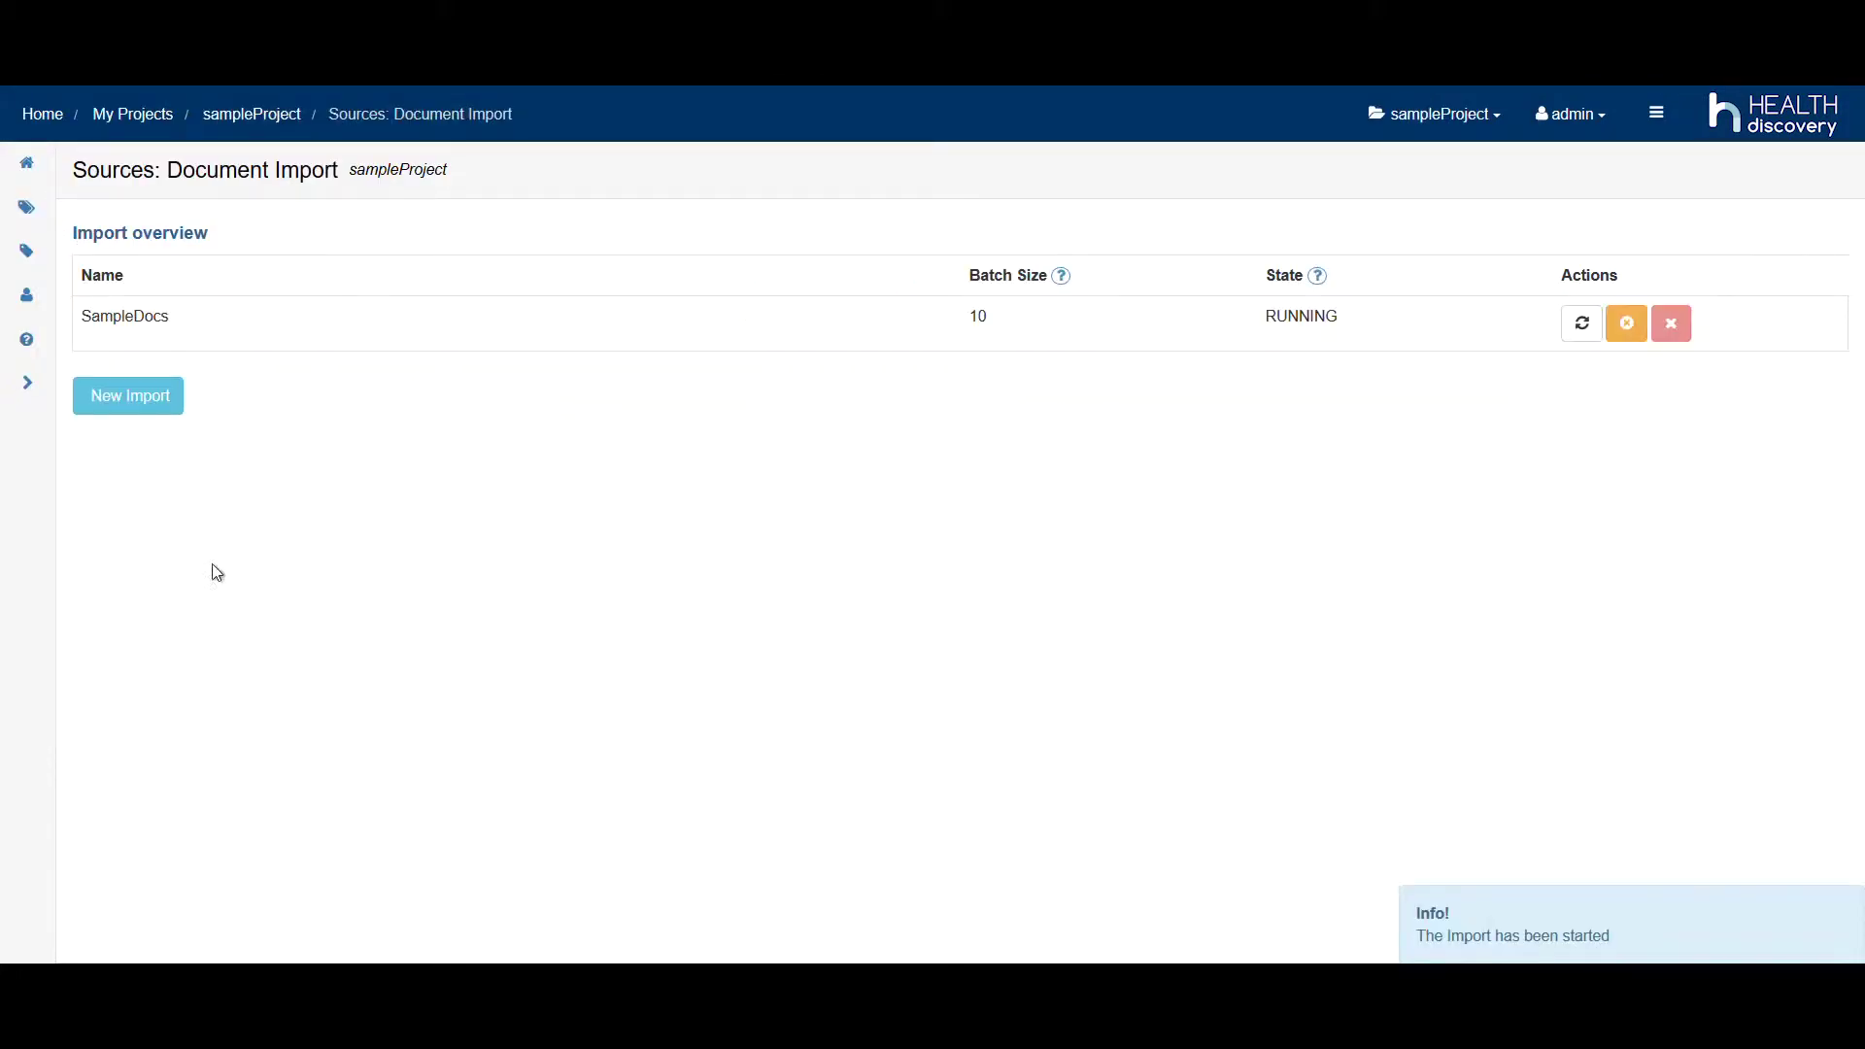
left_click(1579, 337)
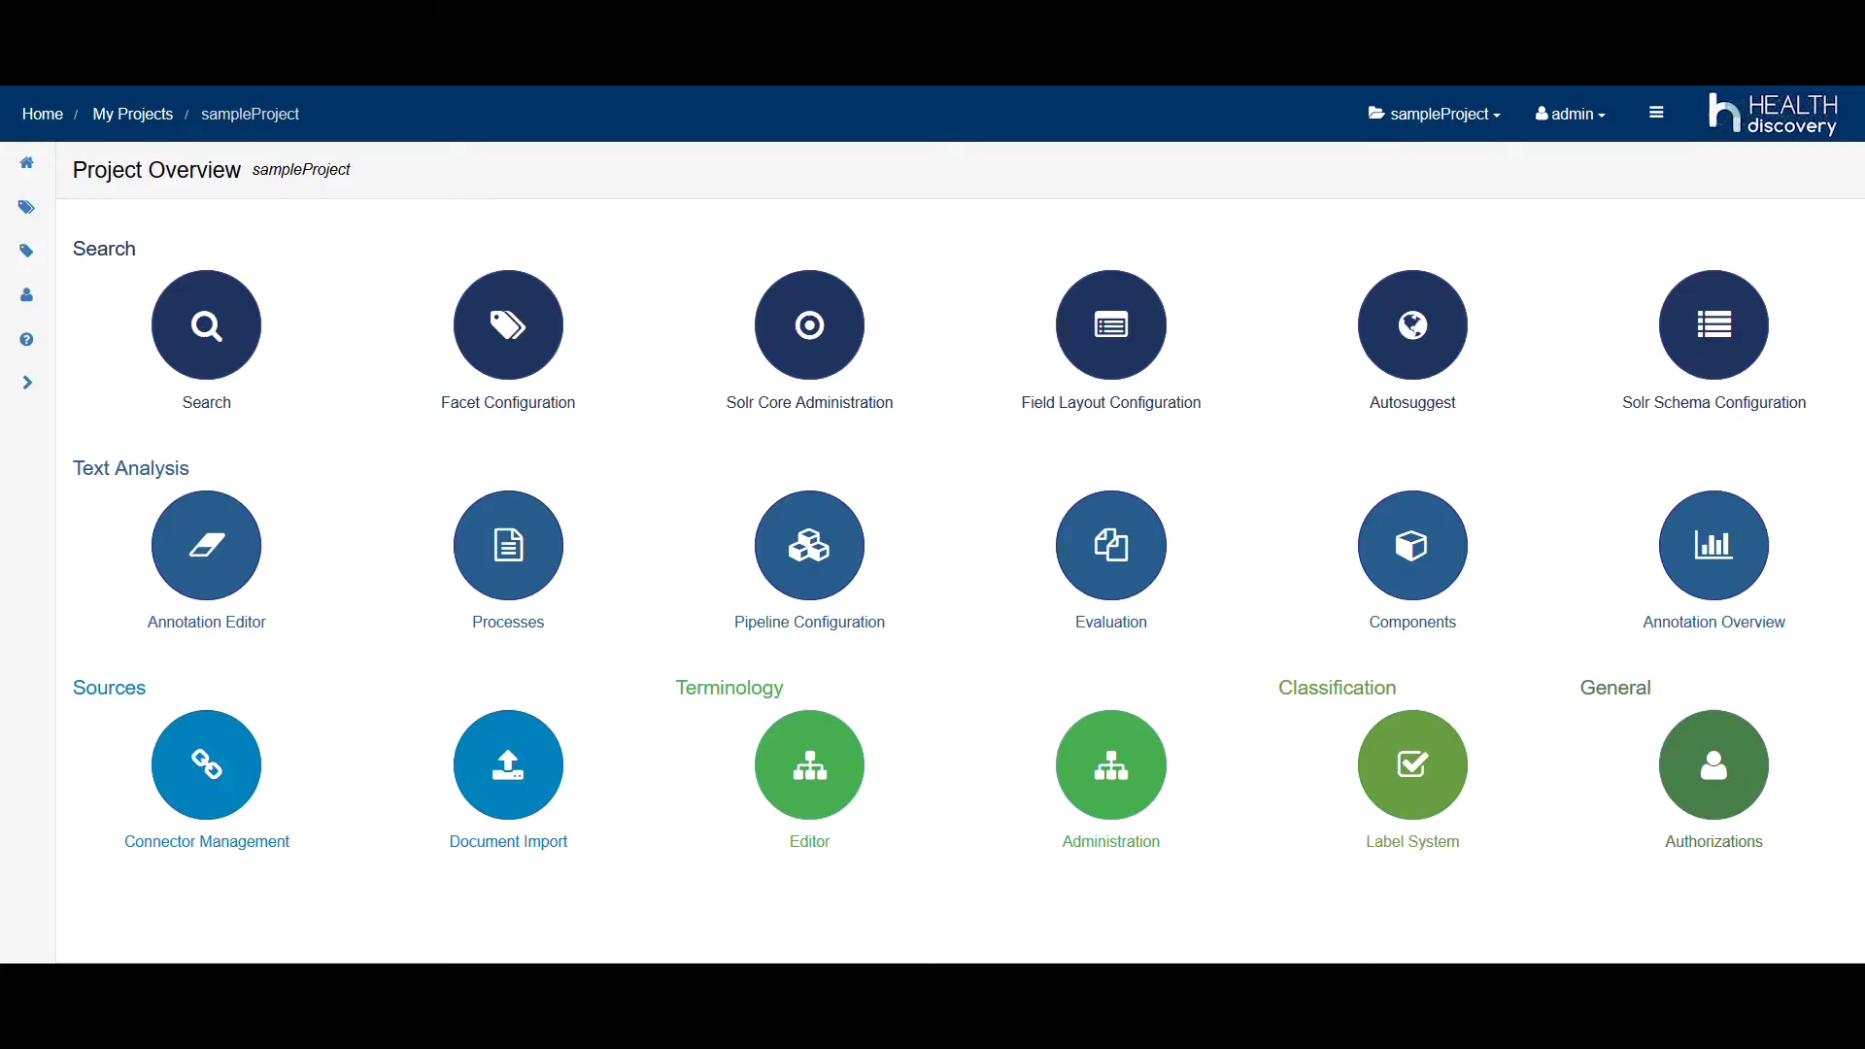
Create a new pipeline named SamplePipeline in the pipeline configuration.
left_click(816, 546)
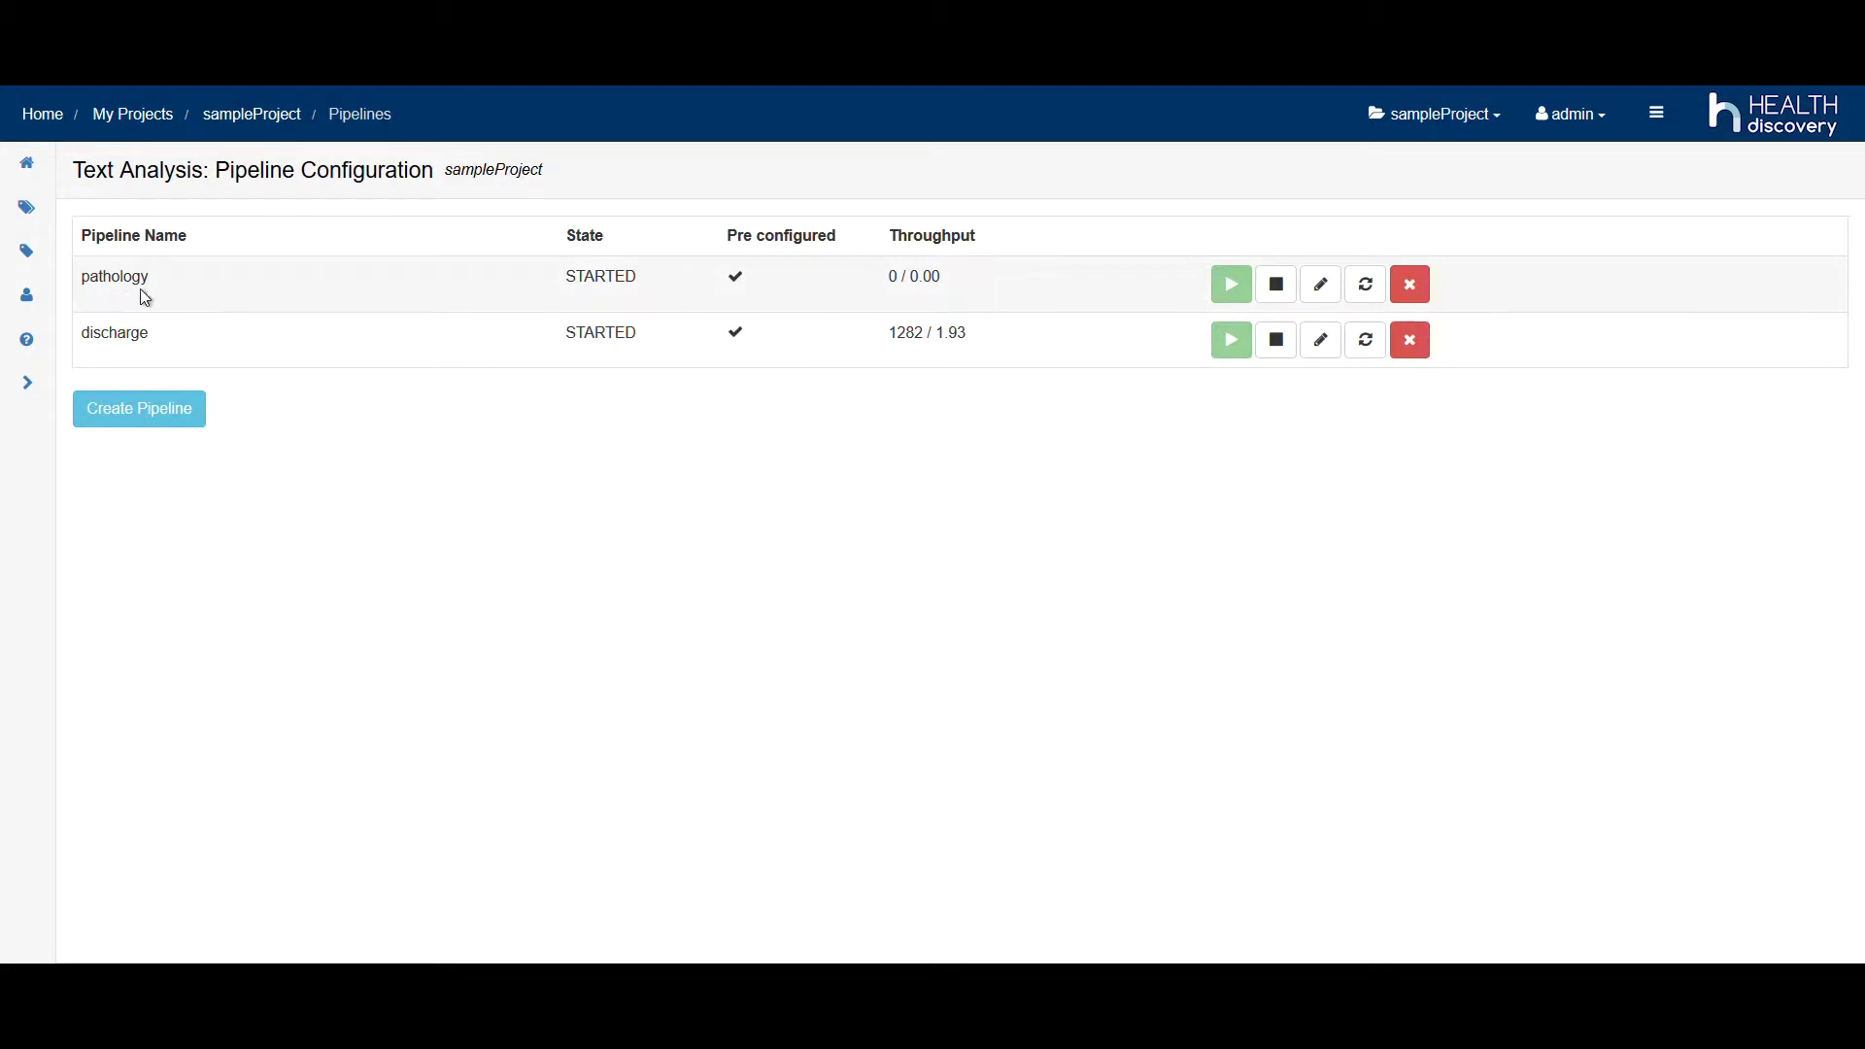
left_click(126, 411)
type("SamplePipeline")
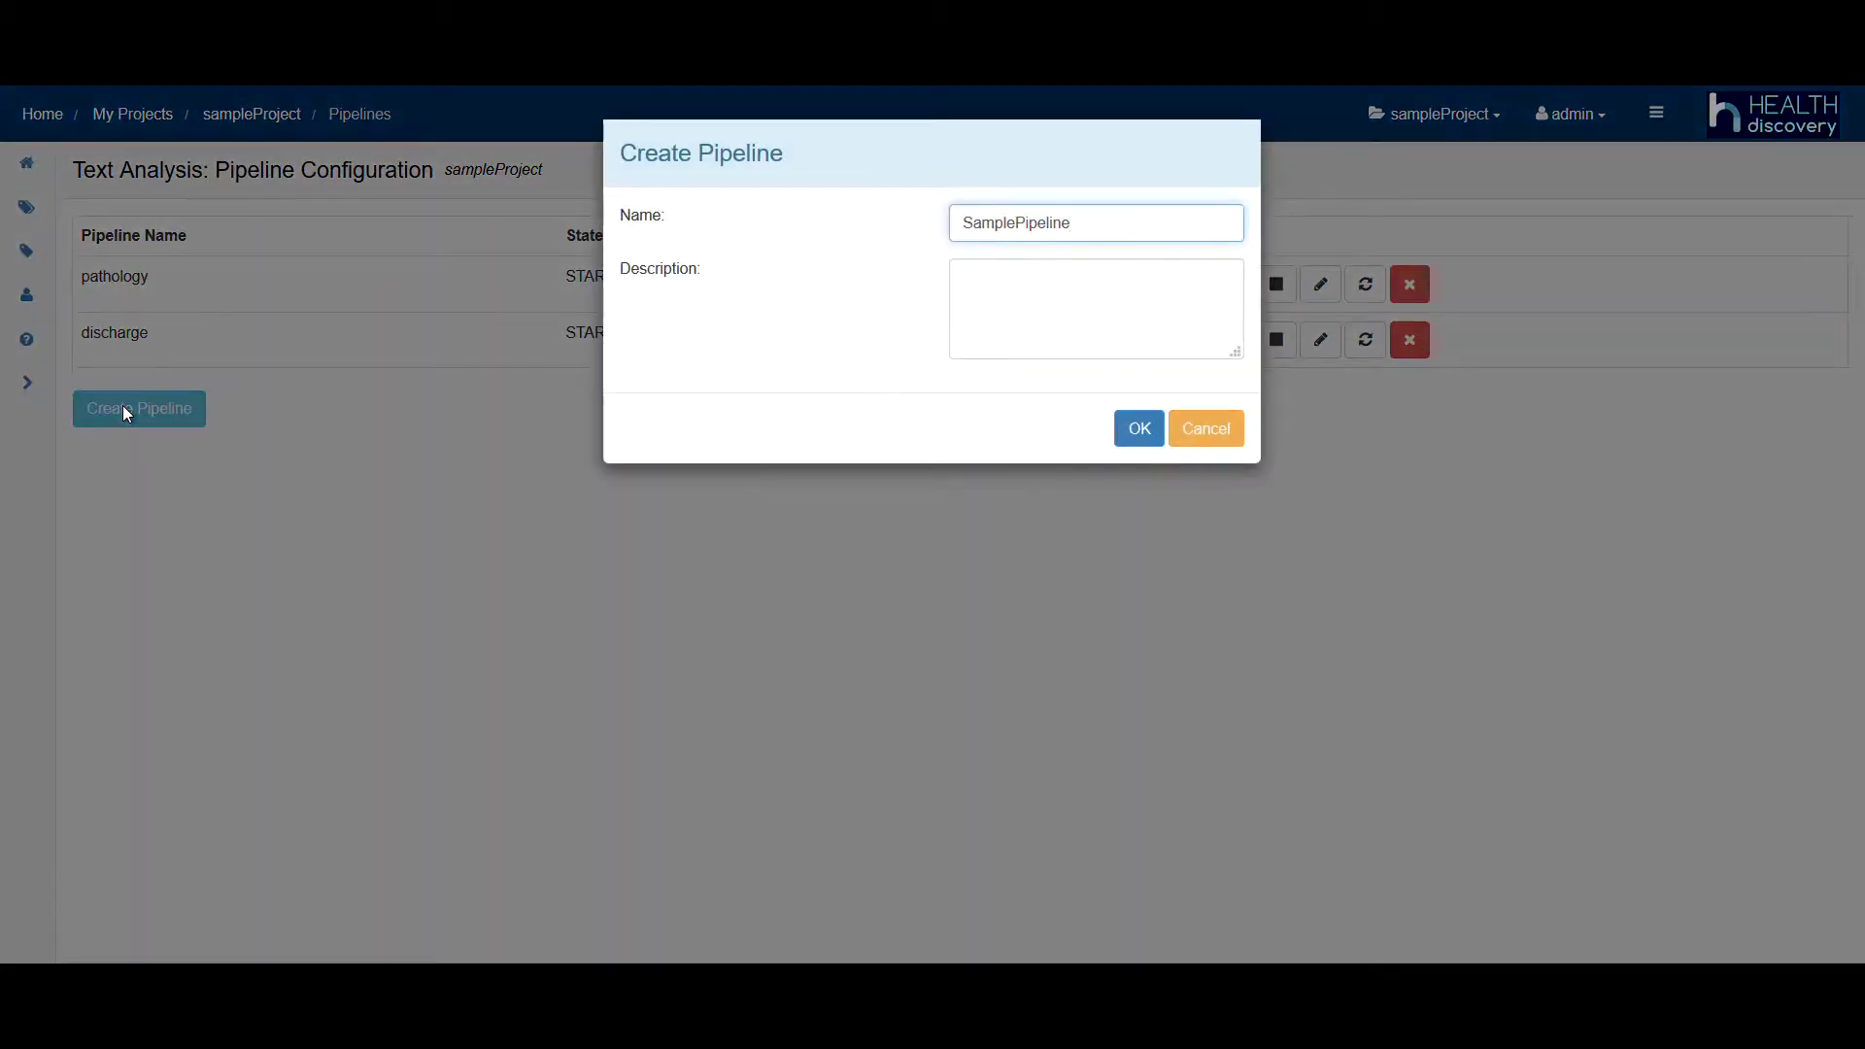
key("Return")
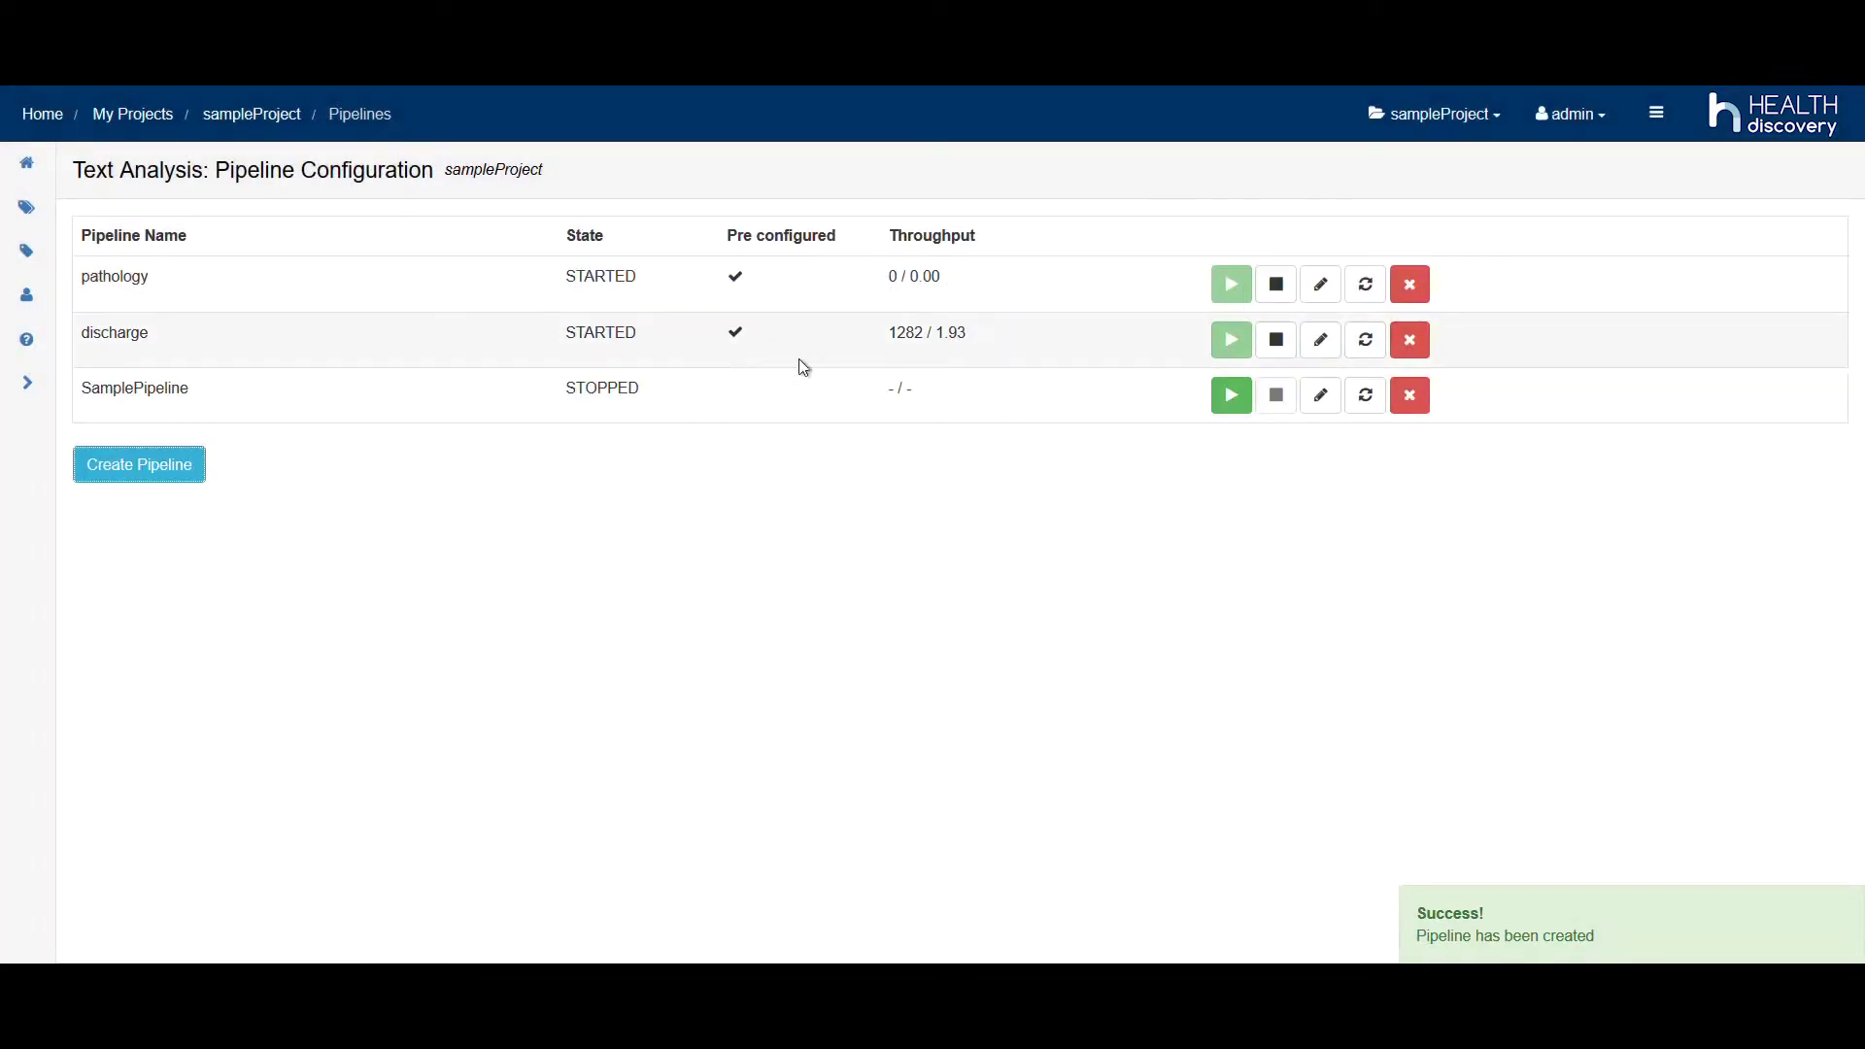
Add Preprocessing, Diagnoses, LabValues, Medications and PostprocessingDischarge to SamplePipeline, save, and start it.
left_click(1322, 396)
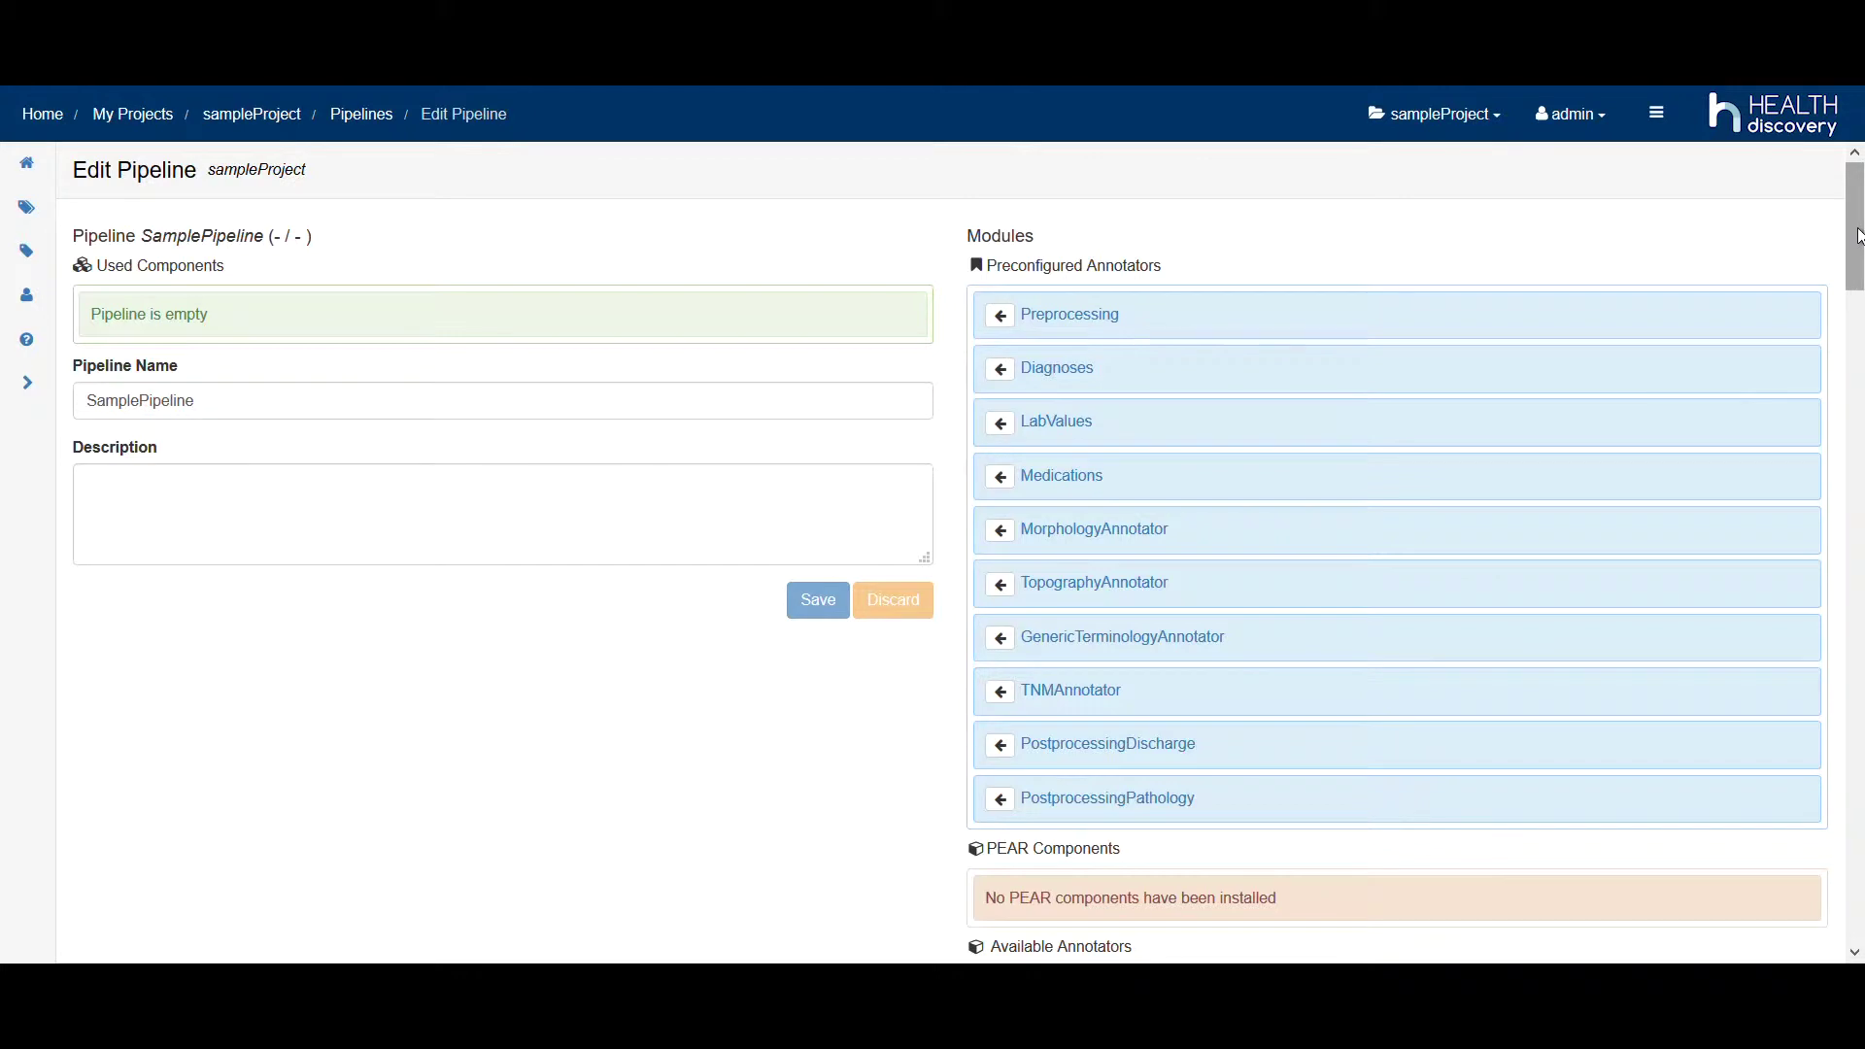
scroll(1858, 326, "down", 5)
mouse_move(1860, 330)
left_mouse_down()
mouse_move(1861, 889)
mouse_move(1859, 161)
left_mouse_up()
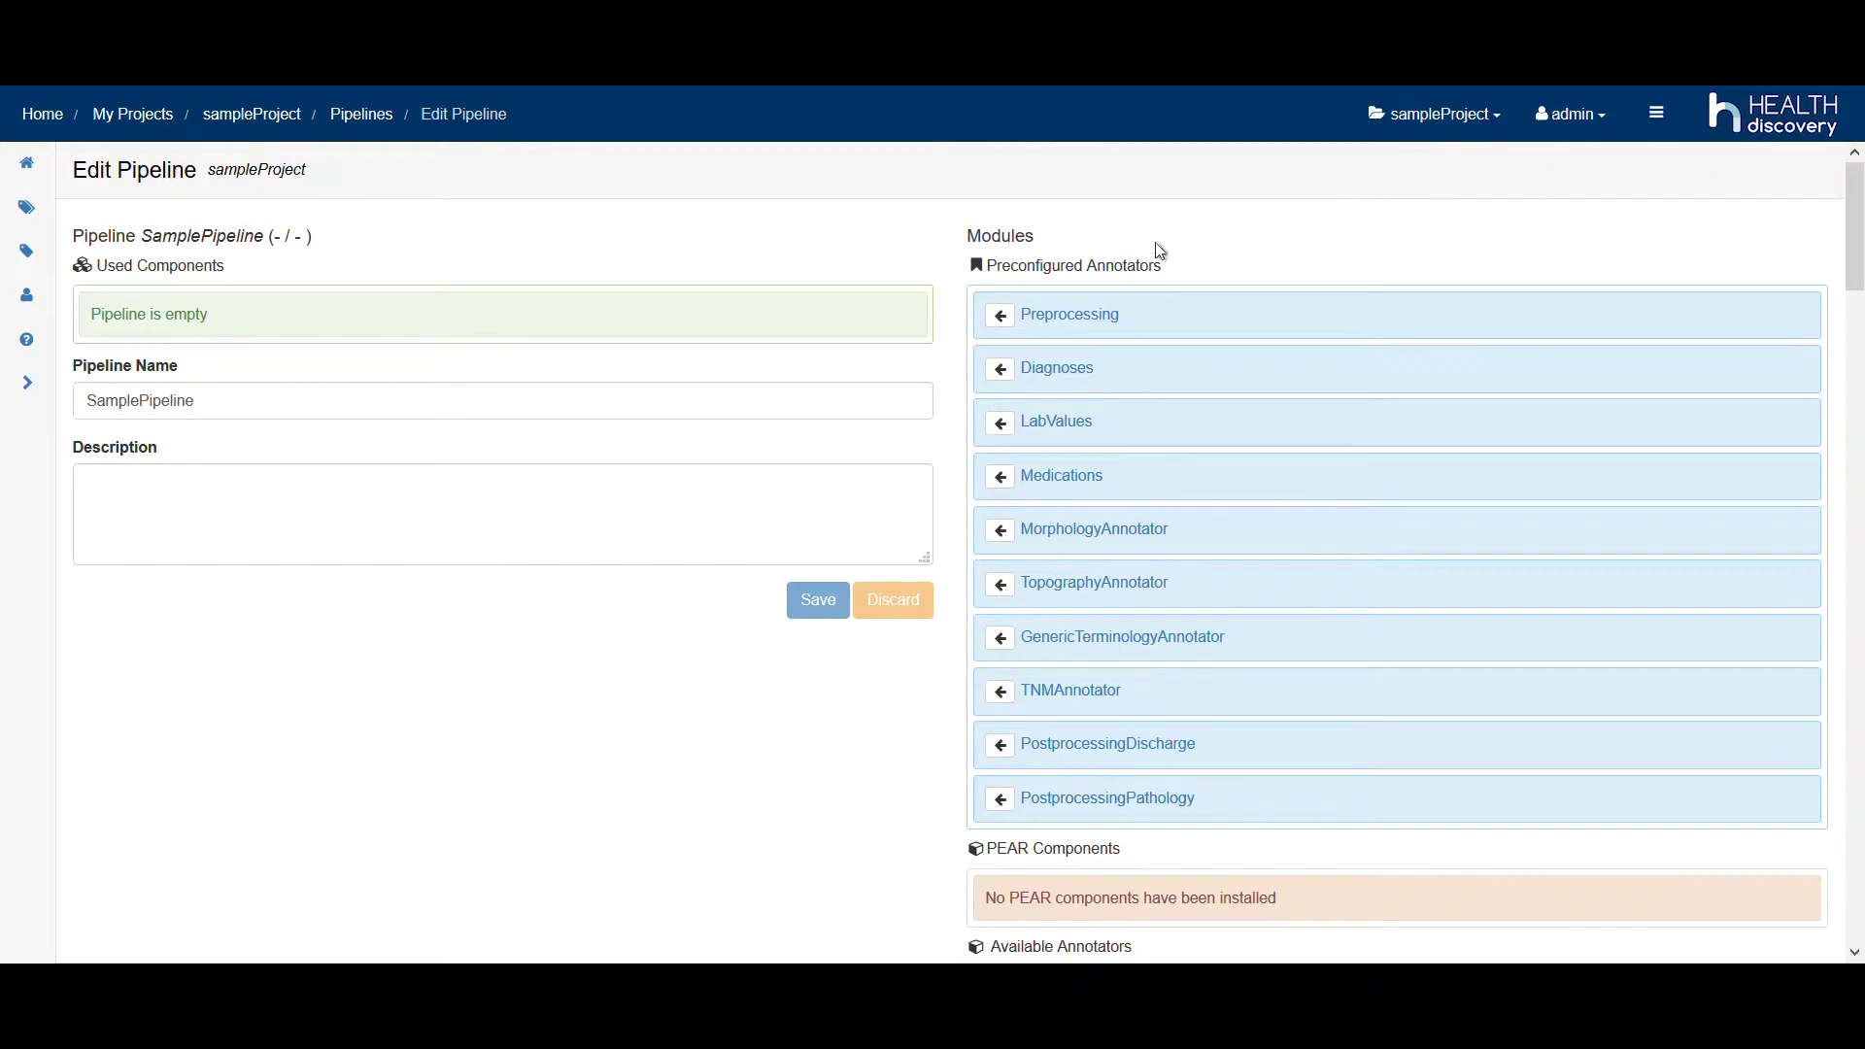
left_click(1000, 316)
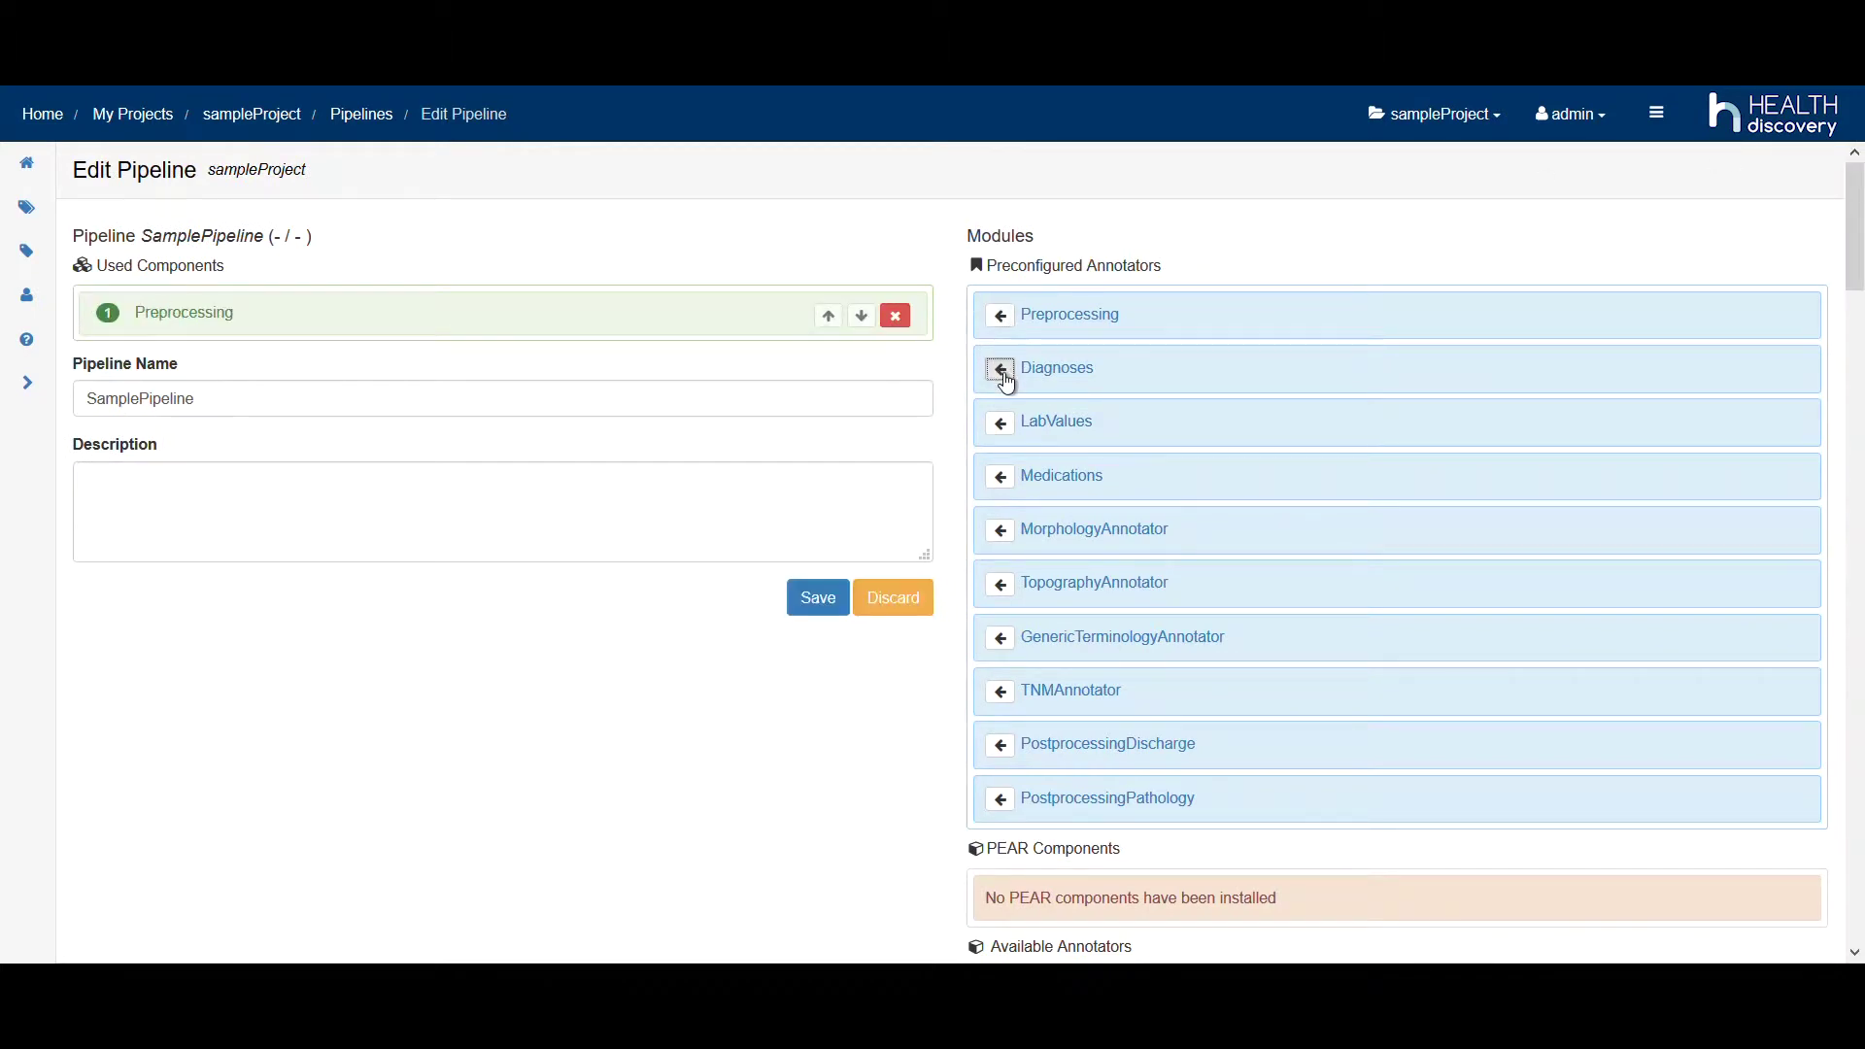
left_click(1000, 370)
left_click(1002, 424)
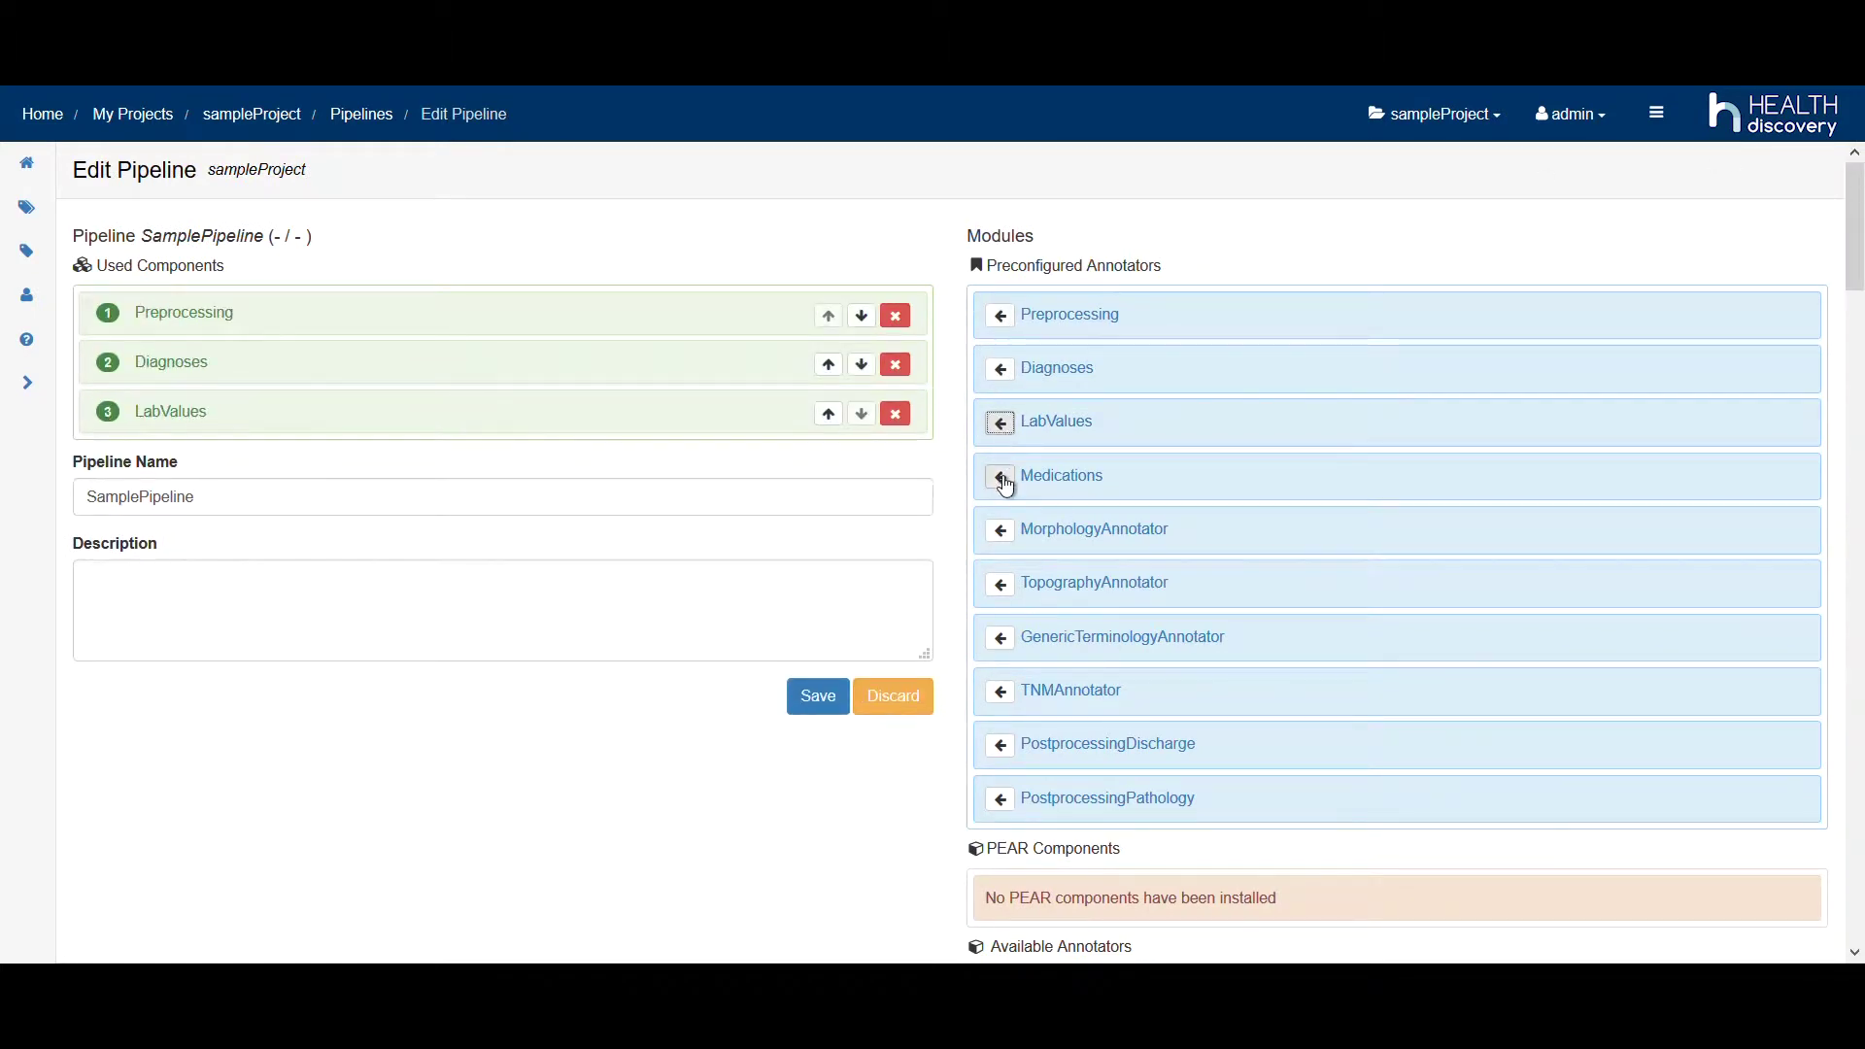
left_click(1001, 477)
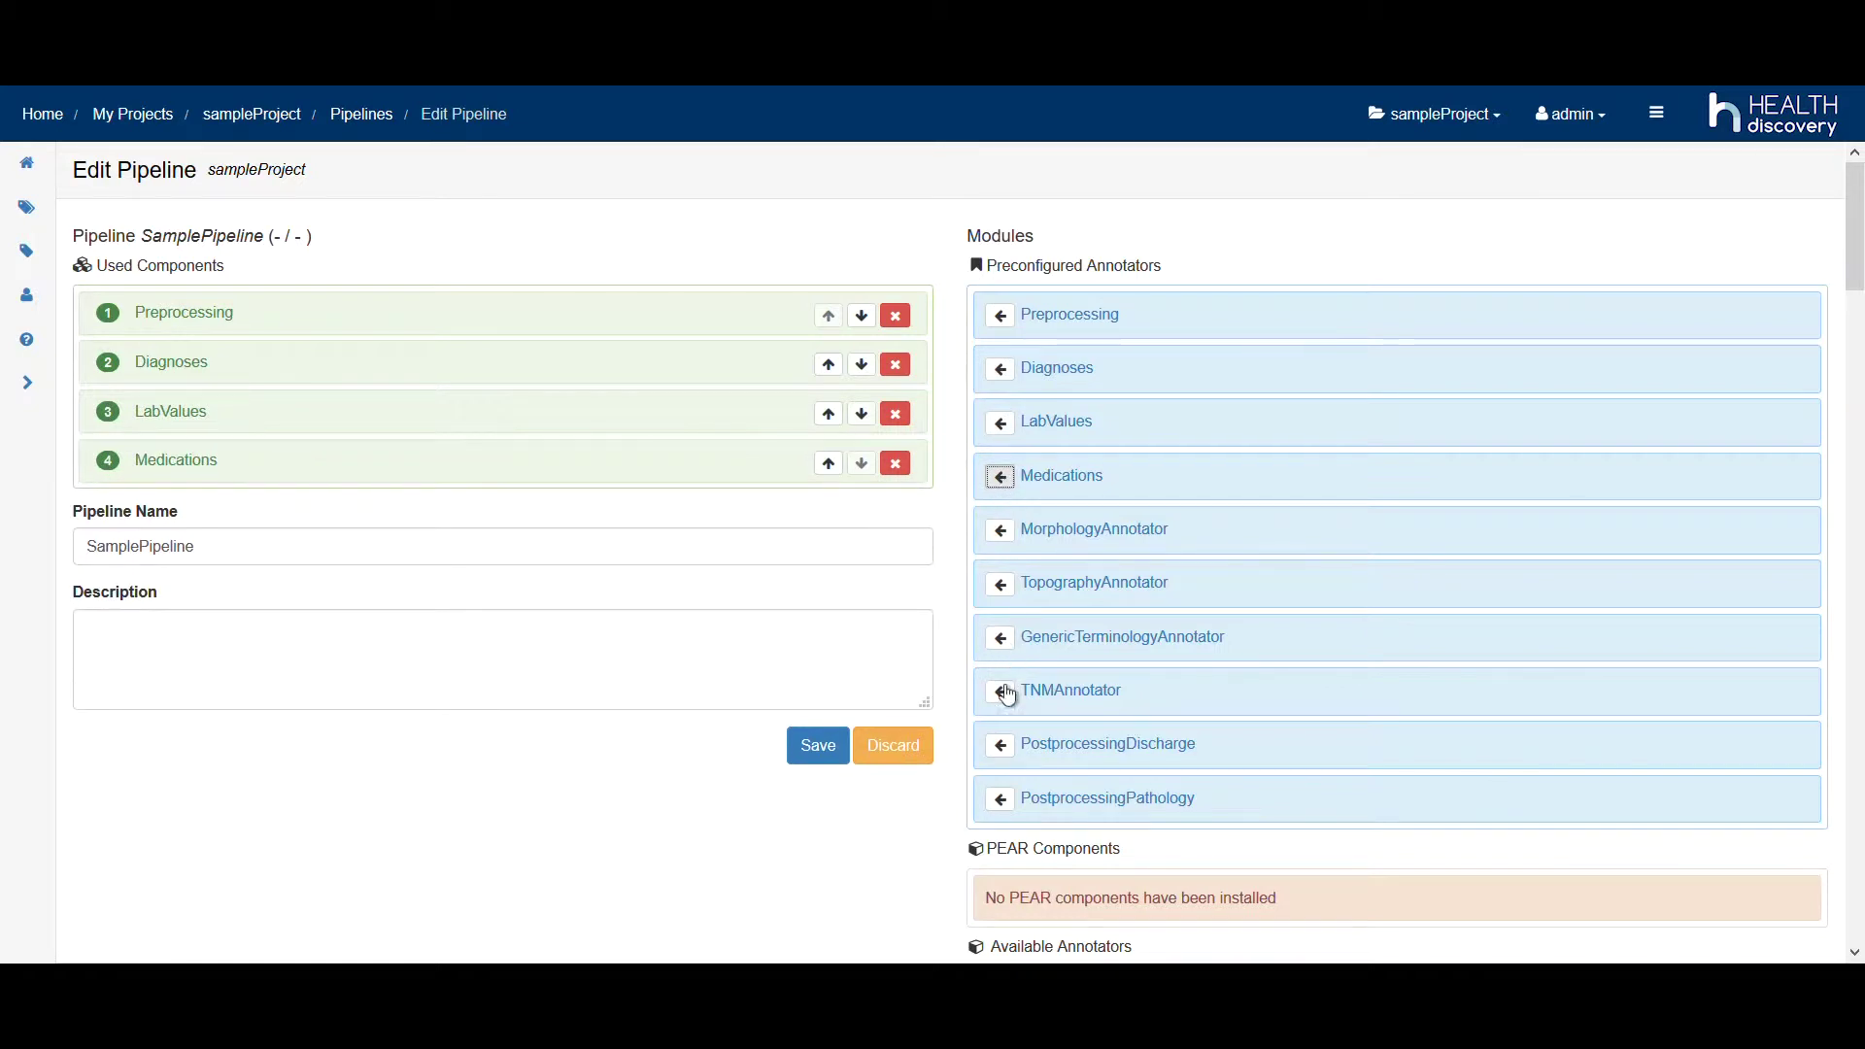
left_click(1000, 758)
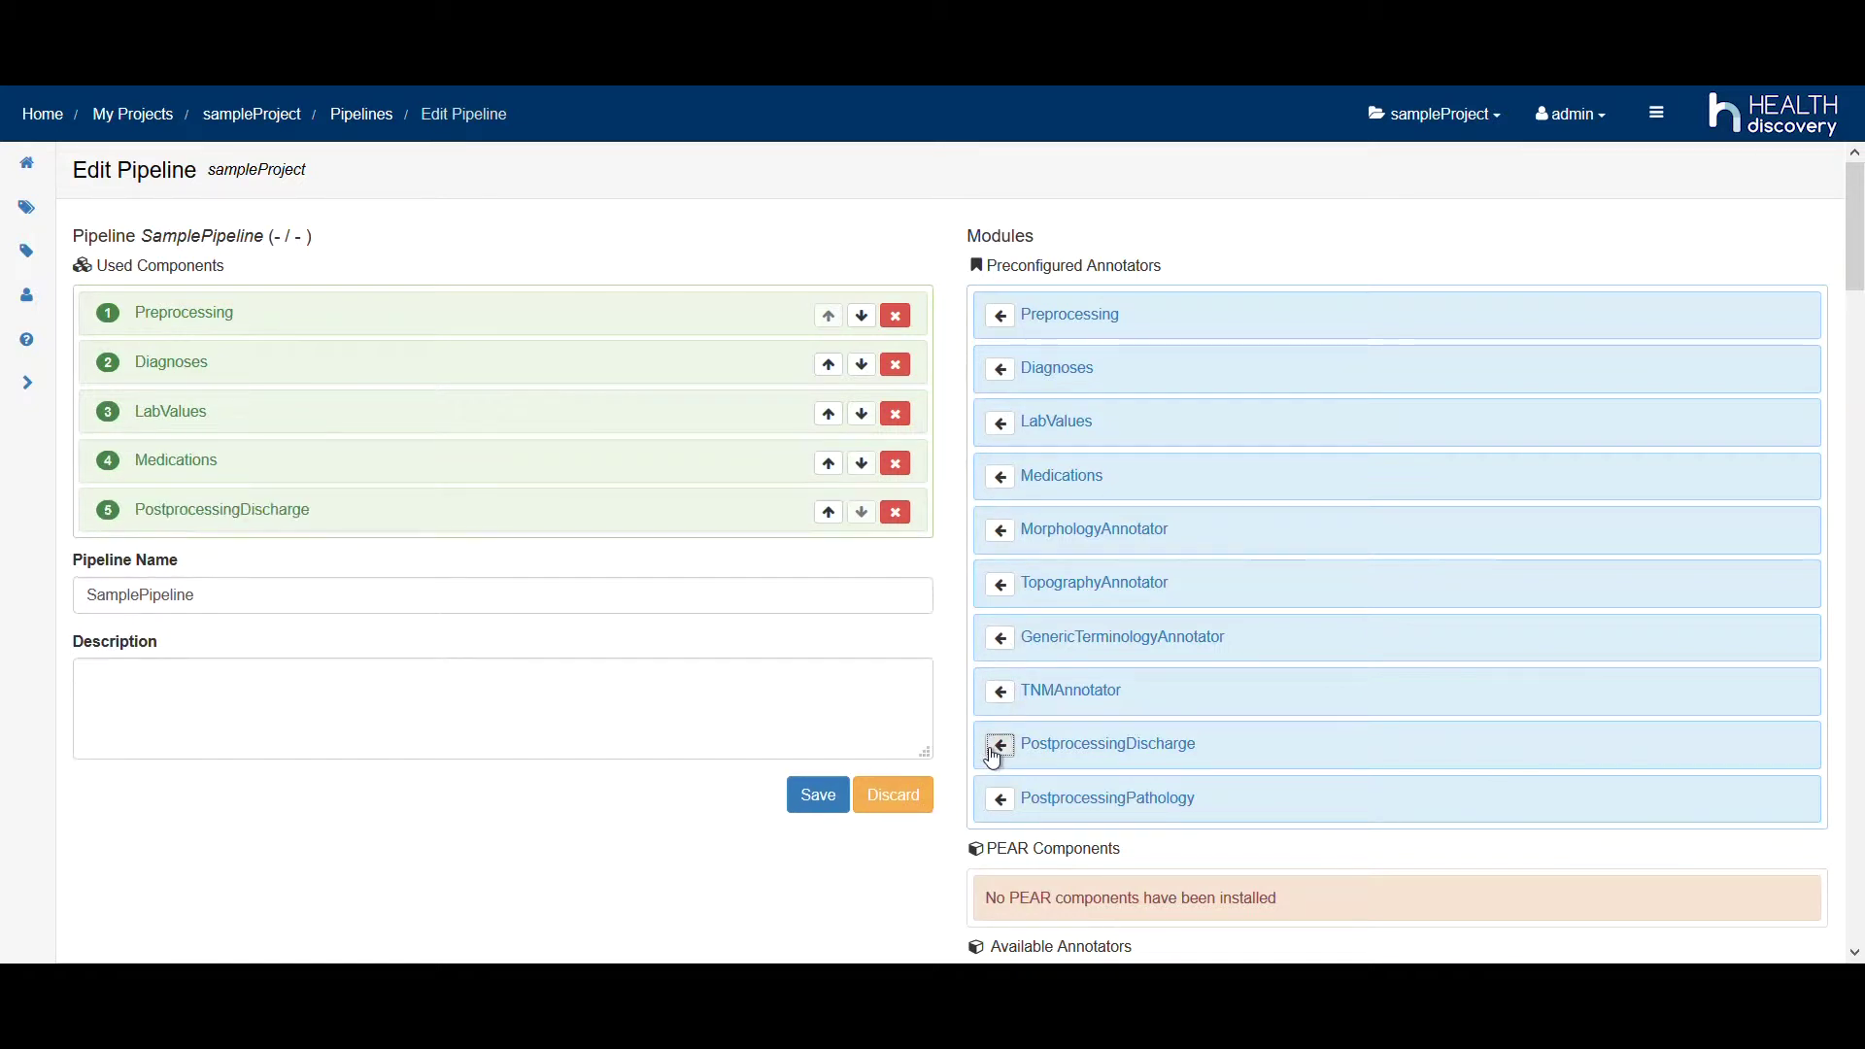
left_click(811, 797)
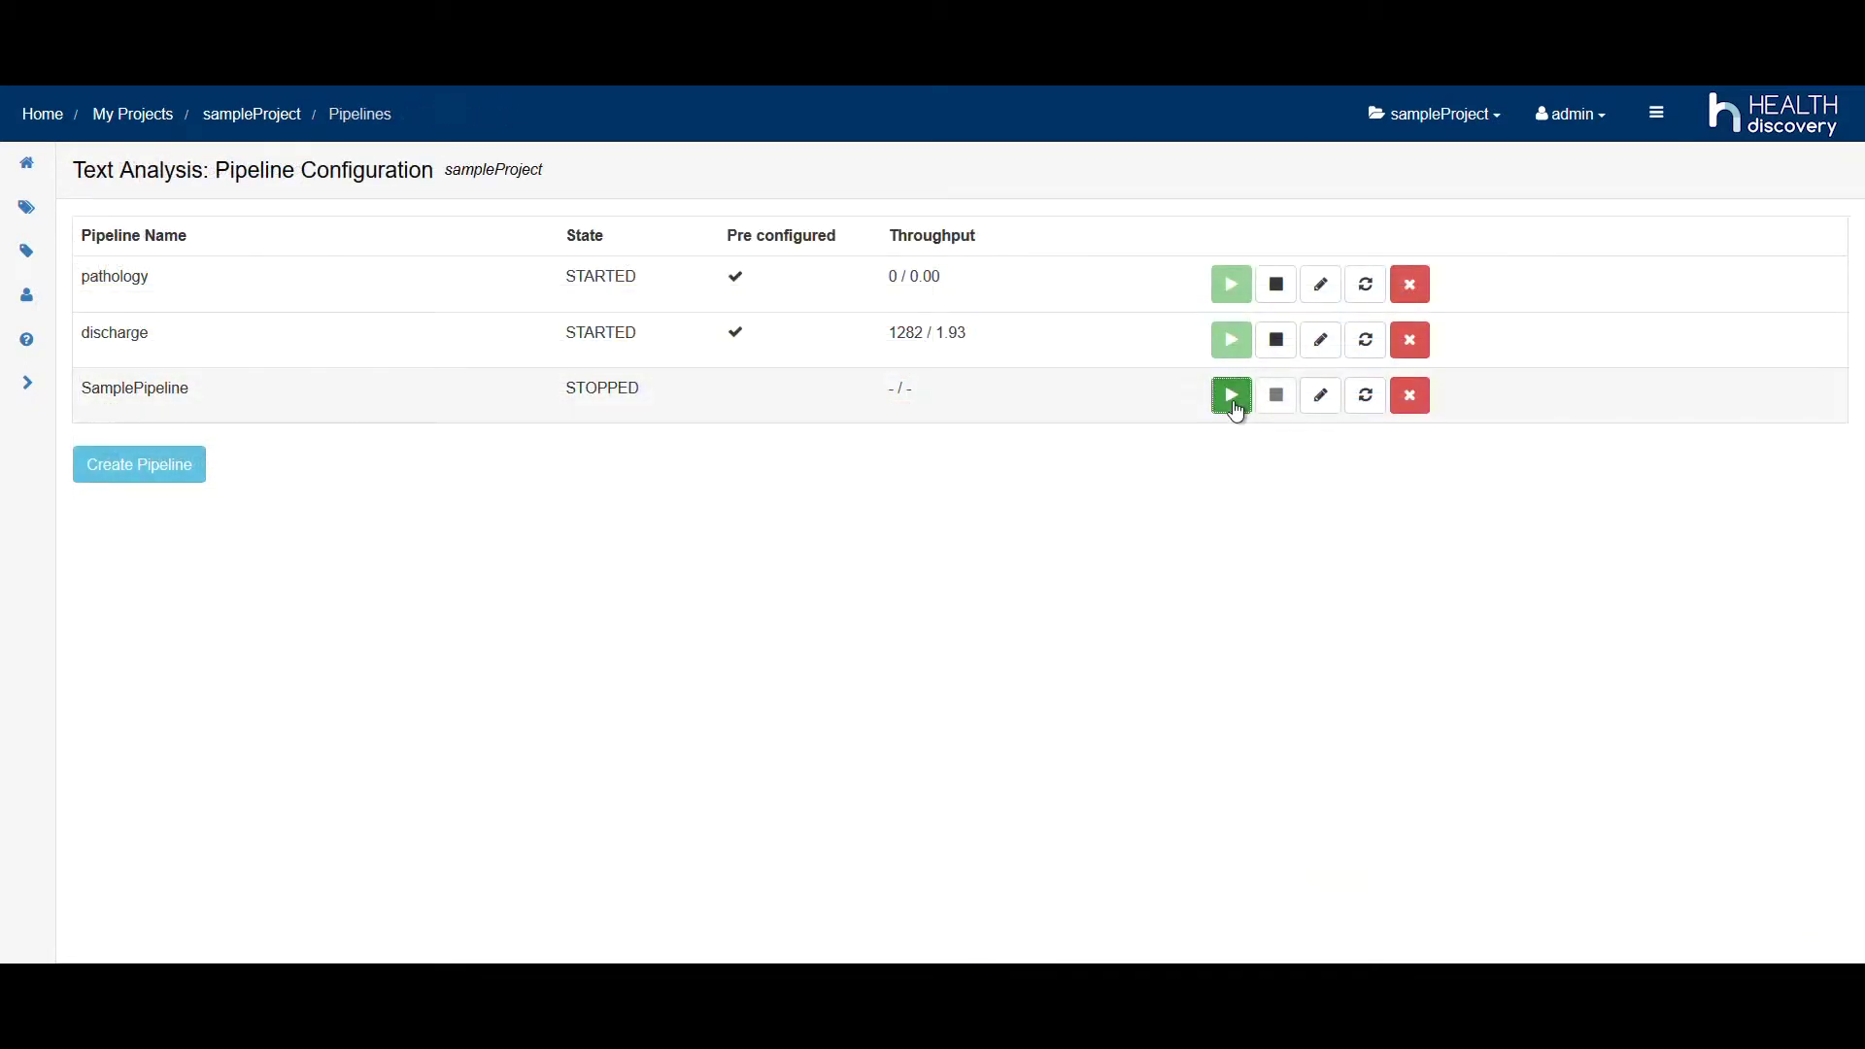
left_click(1232, 399)
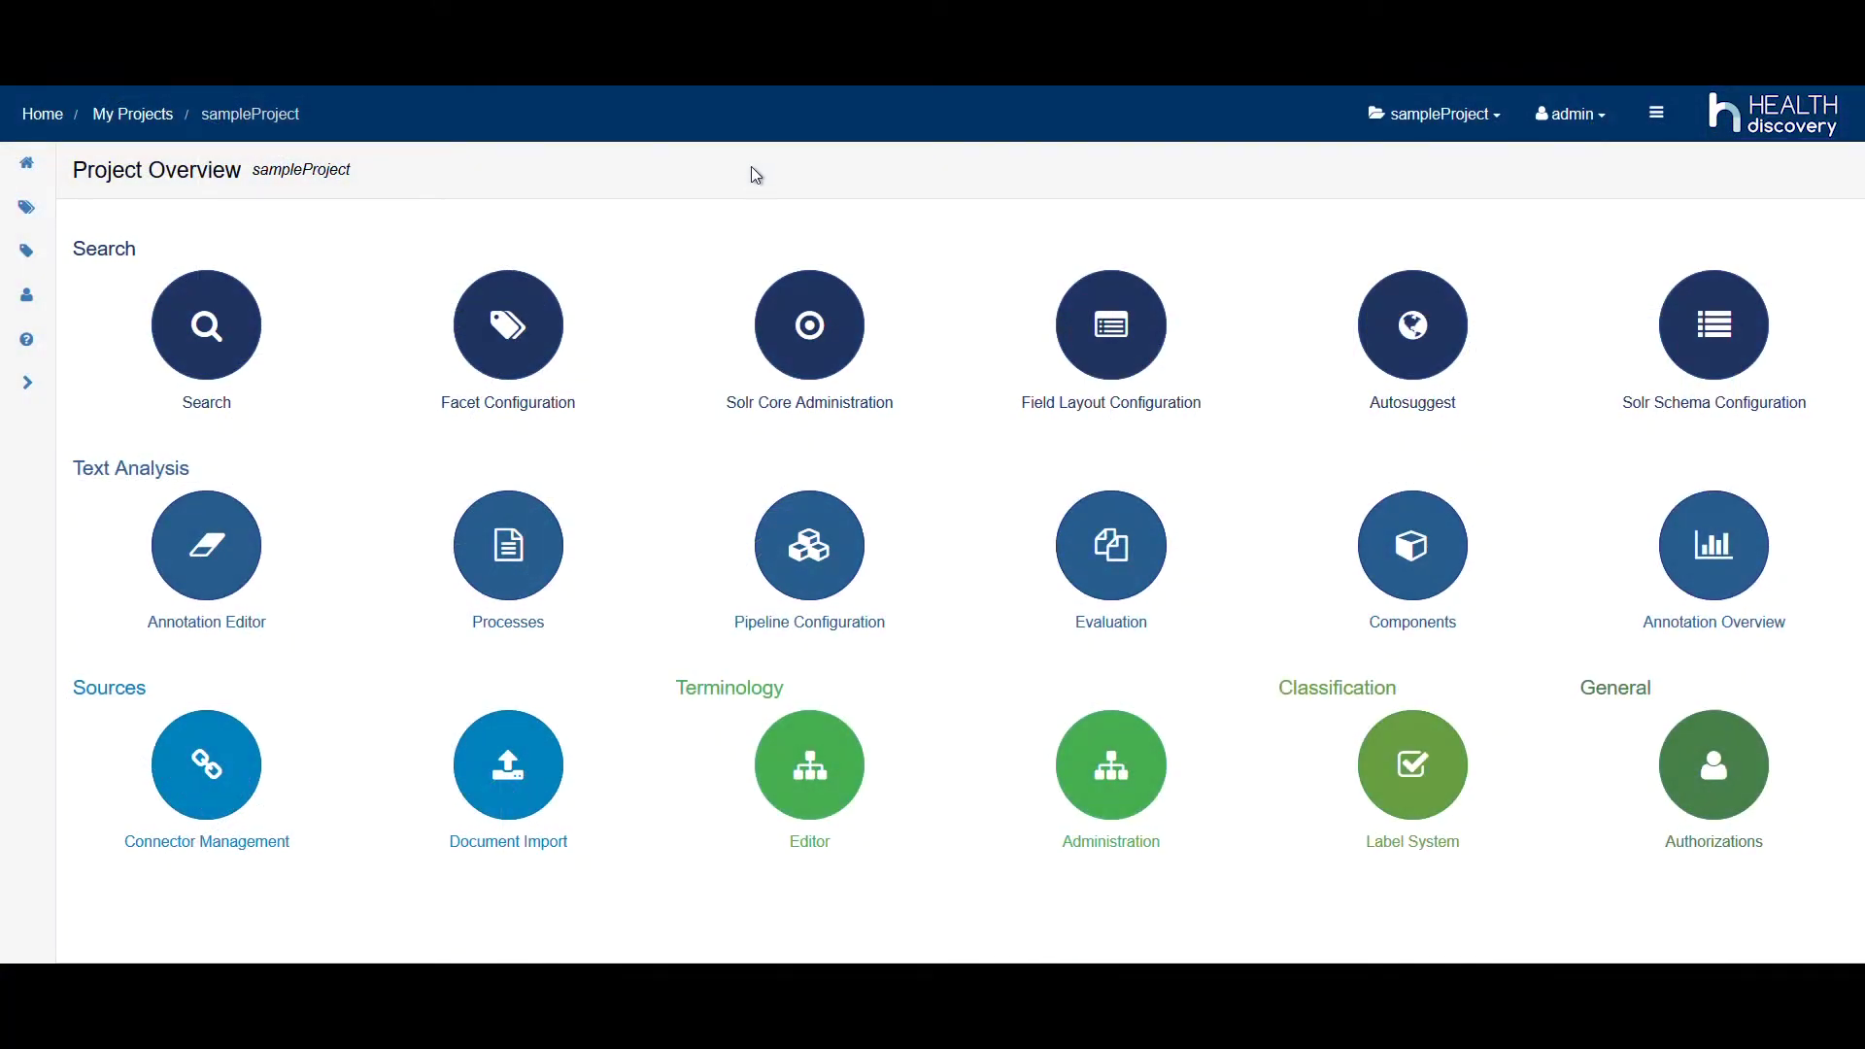
Create and start text analysis TestRun with SampleDocs as source and SamplePipeline as pipeline.
left_click(529, 545)
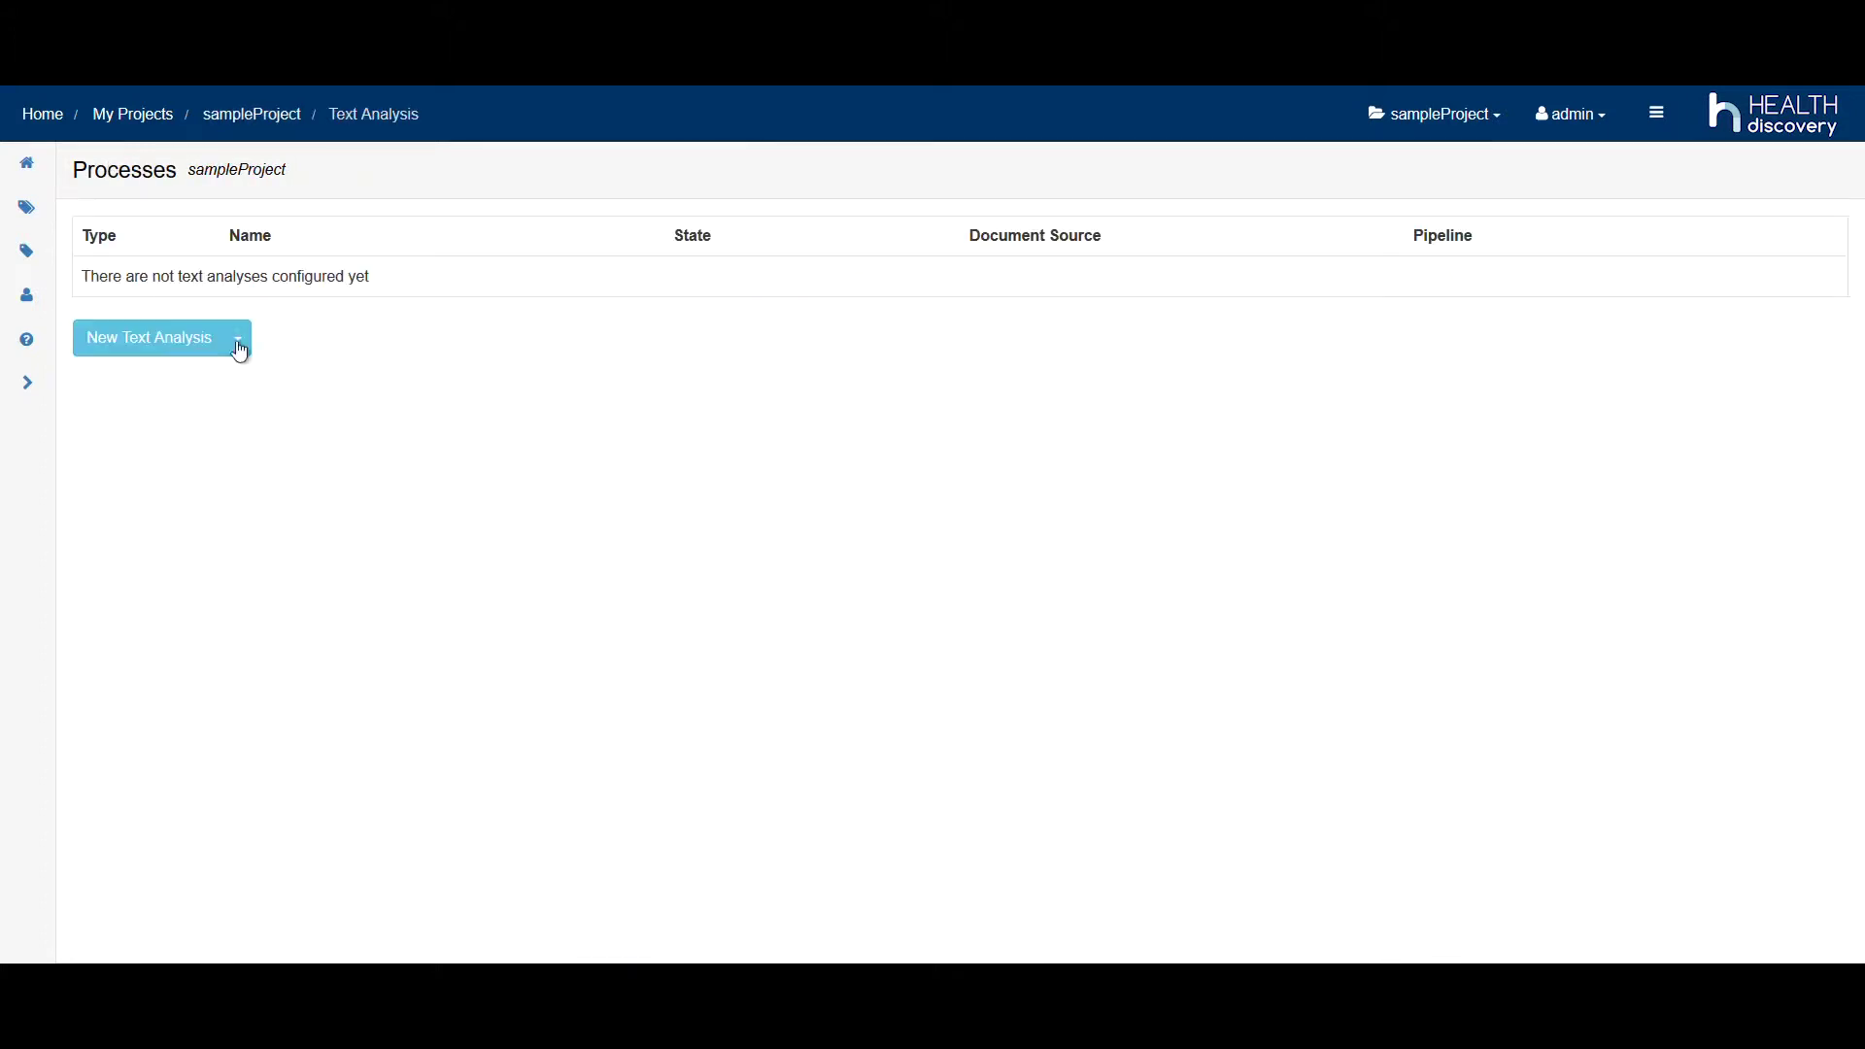
left_click(171, 341)
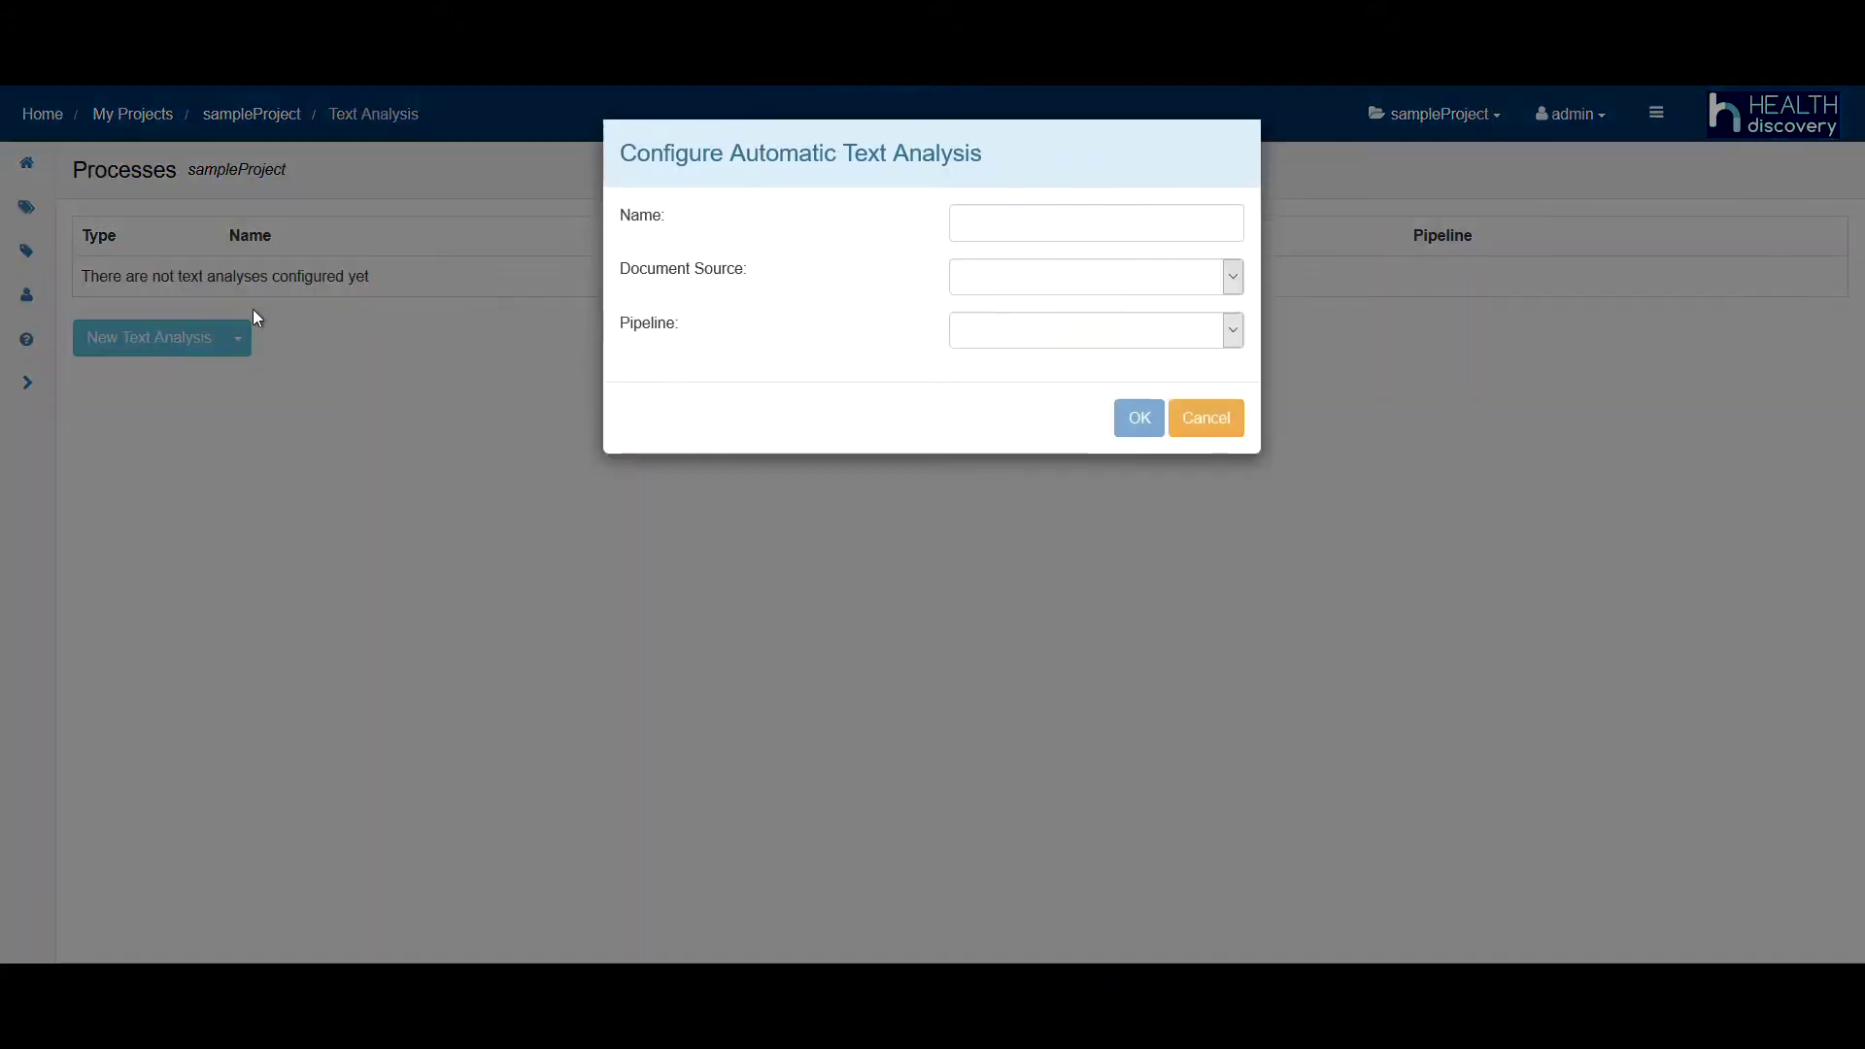
left_click(1023, 224)
type("TestRun")
left_click(1011, 279)
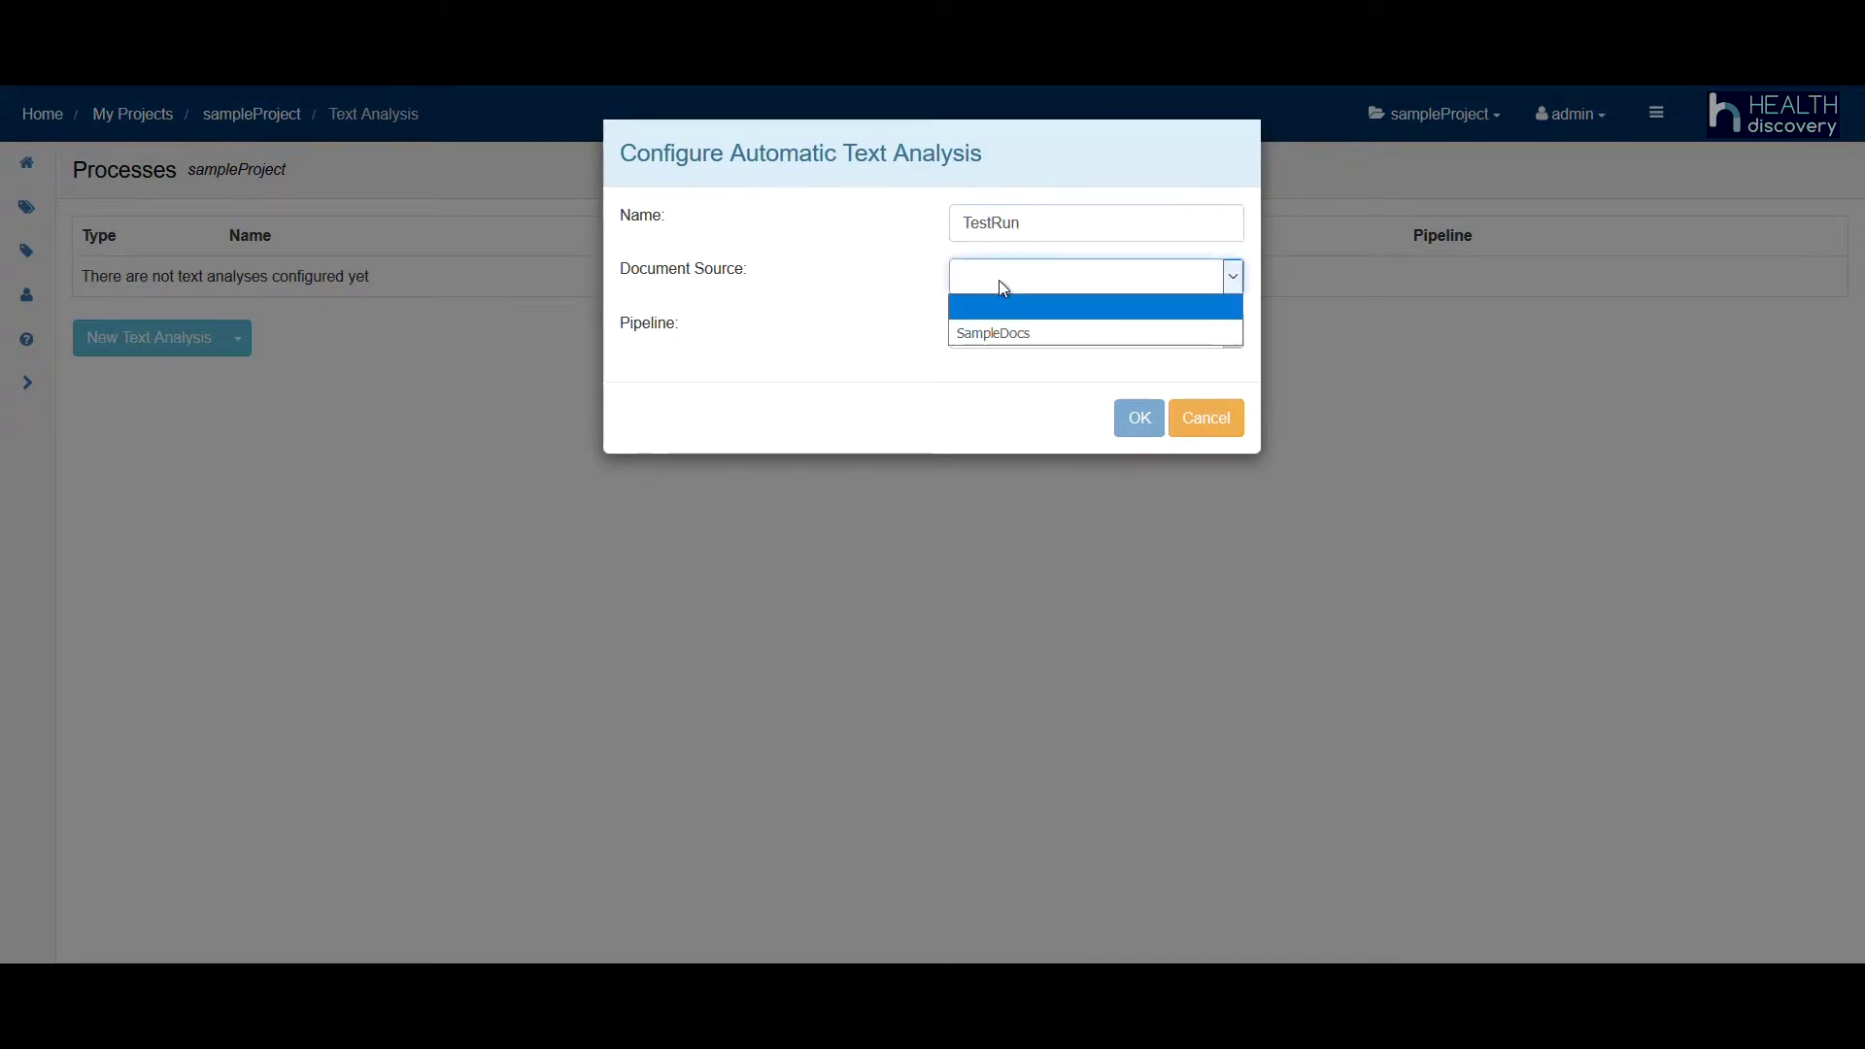
left_click(999, 339)
left_click(998, 342)
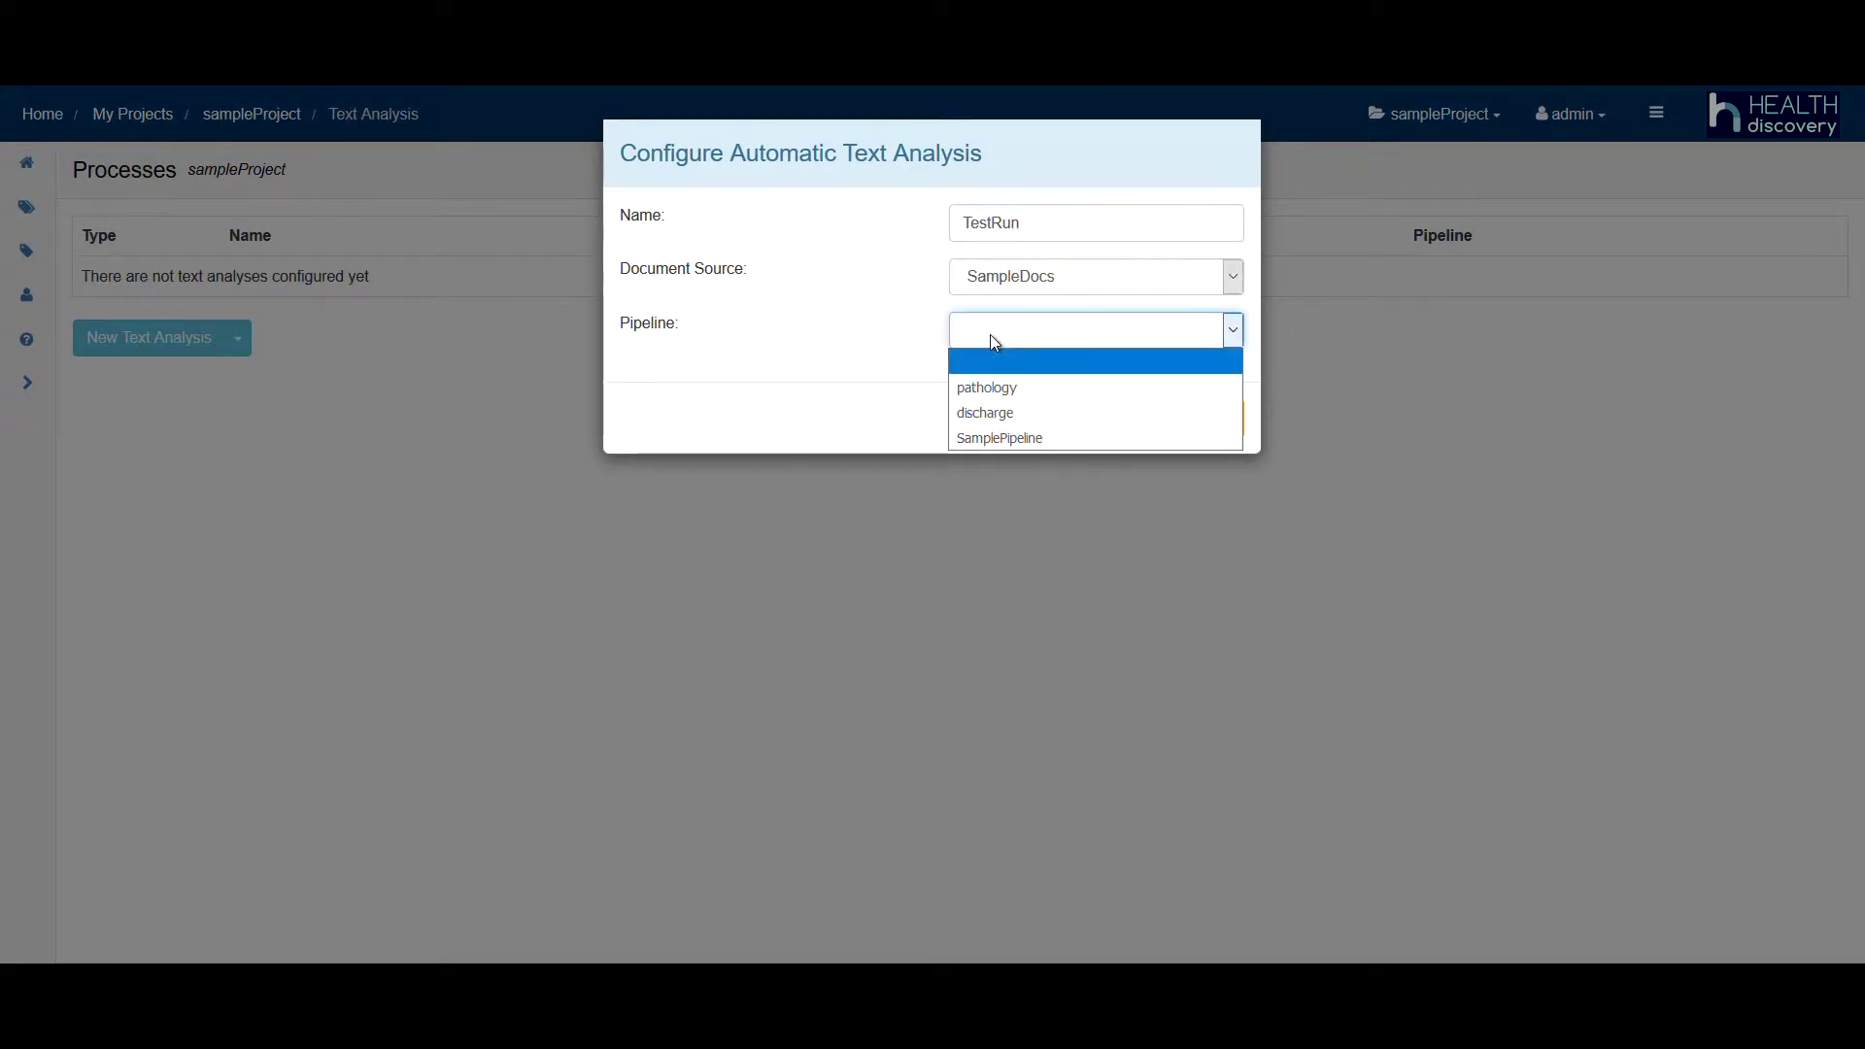
left_click(984, 433)
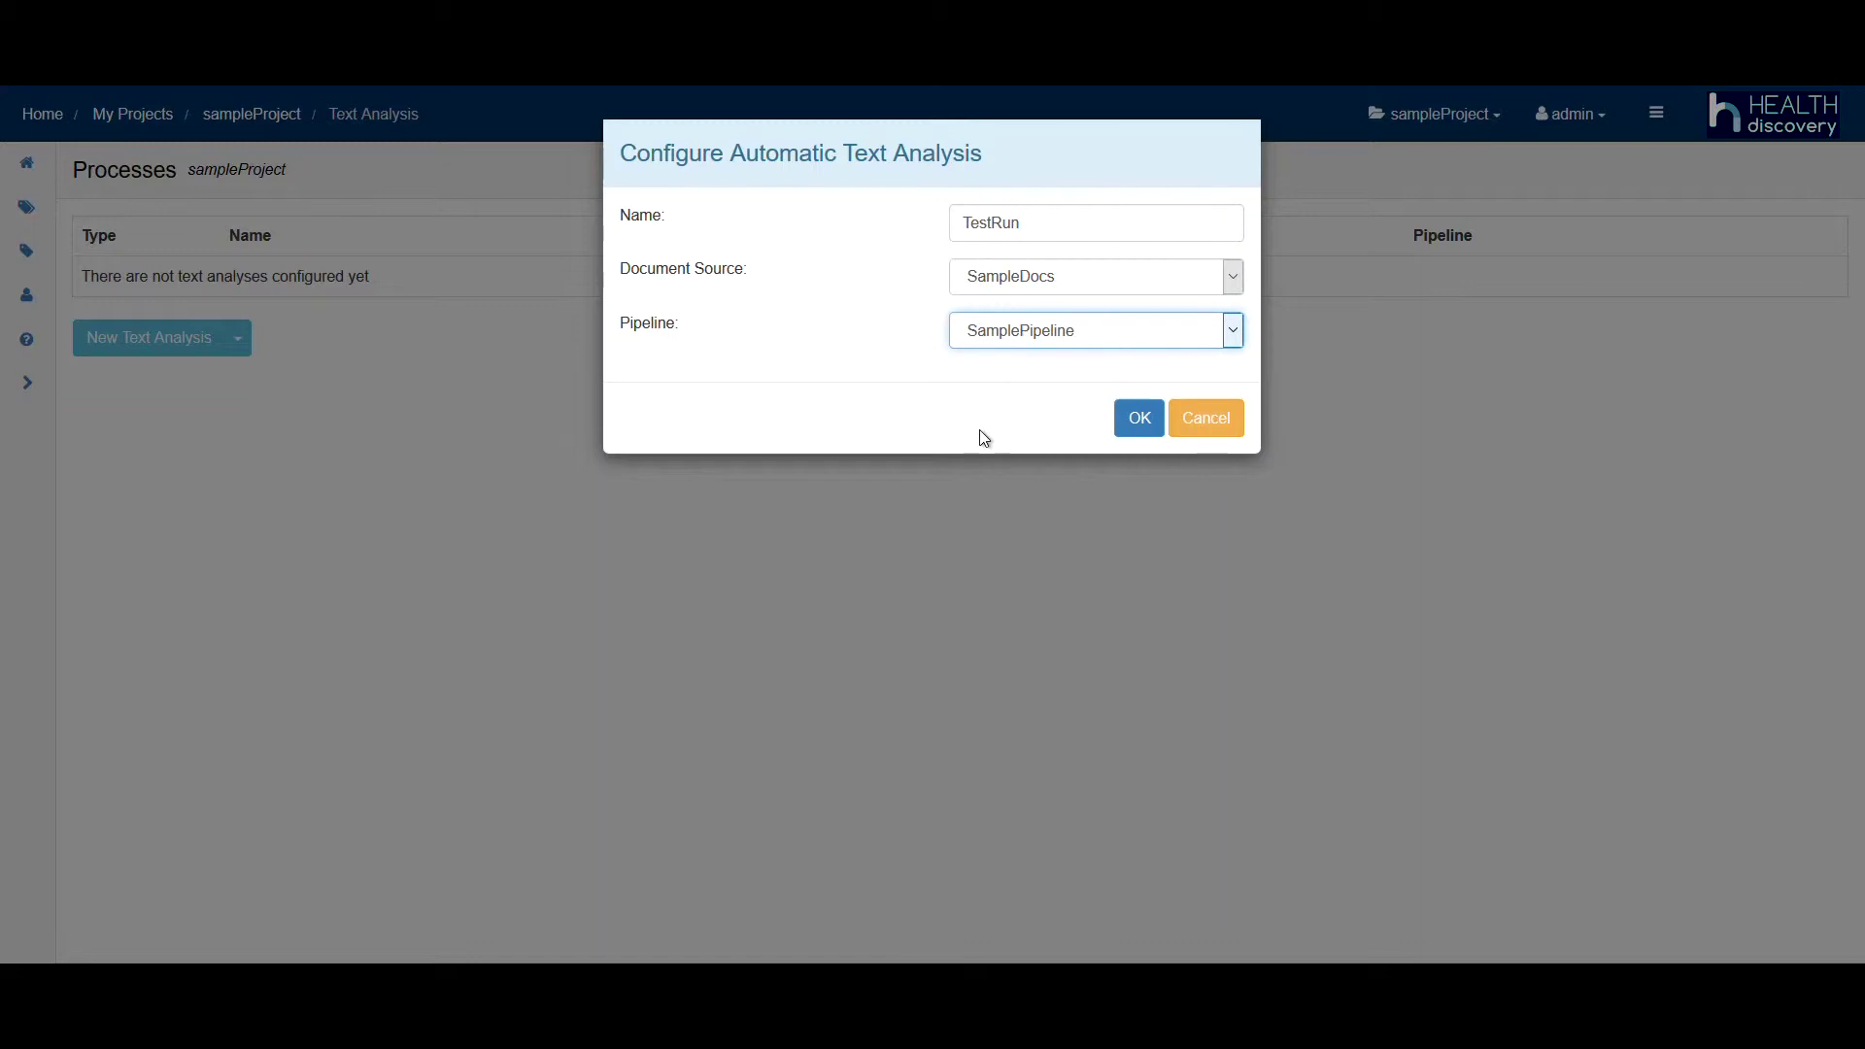
left_click(1141, 417)
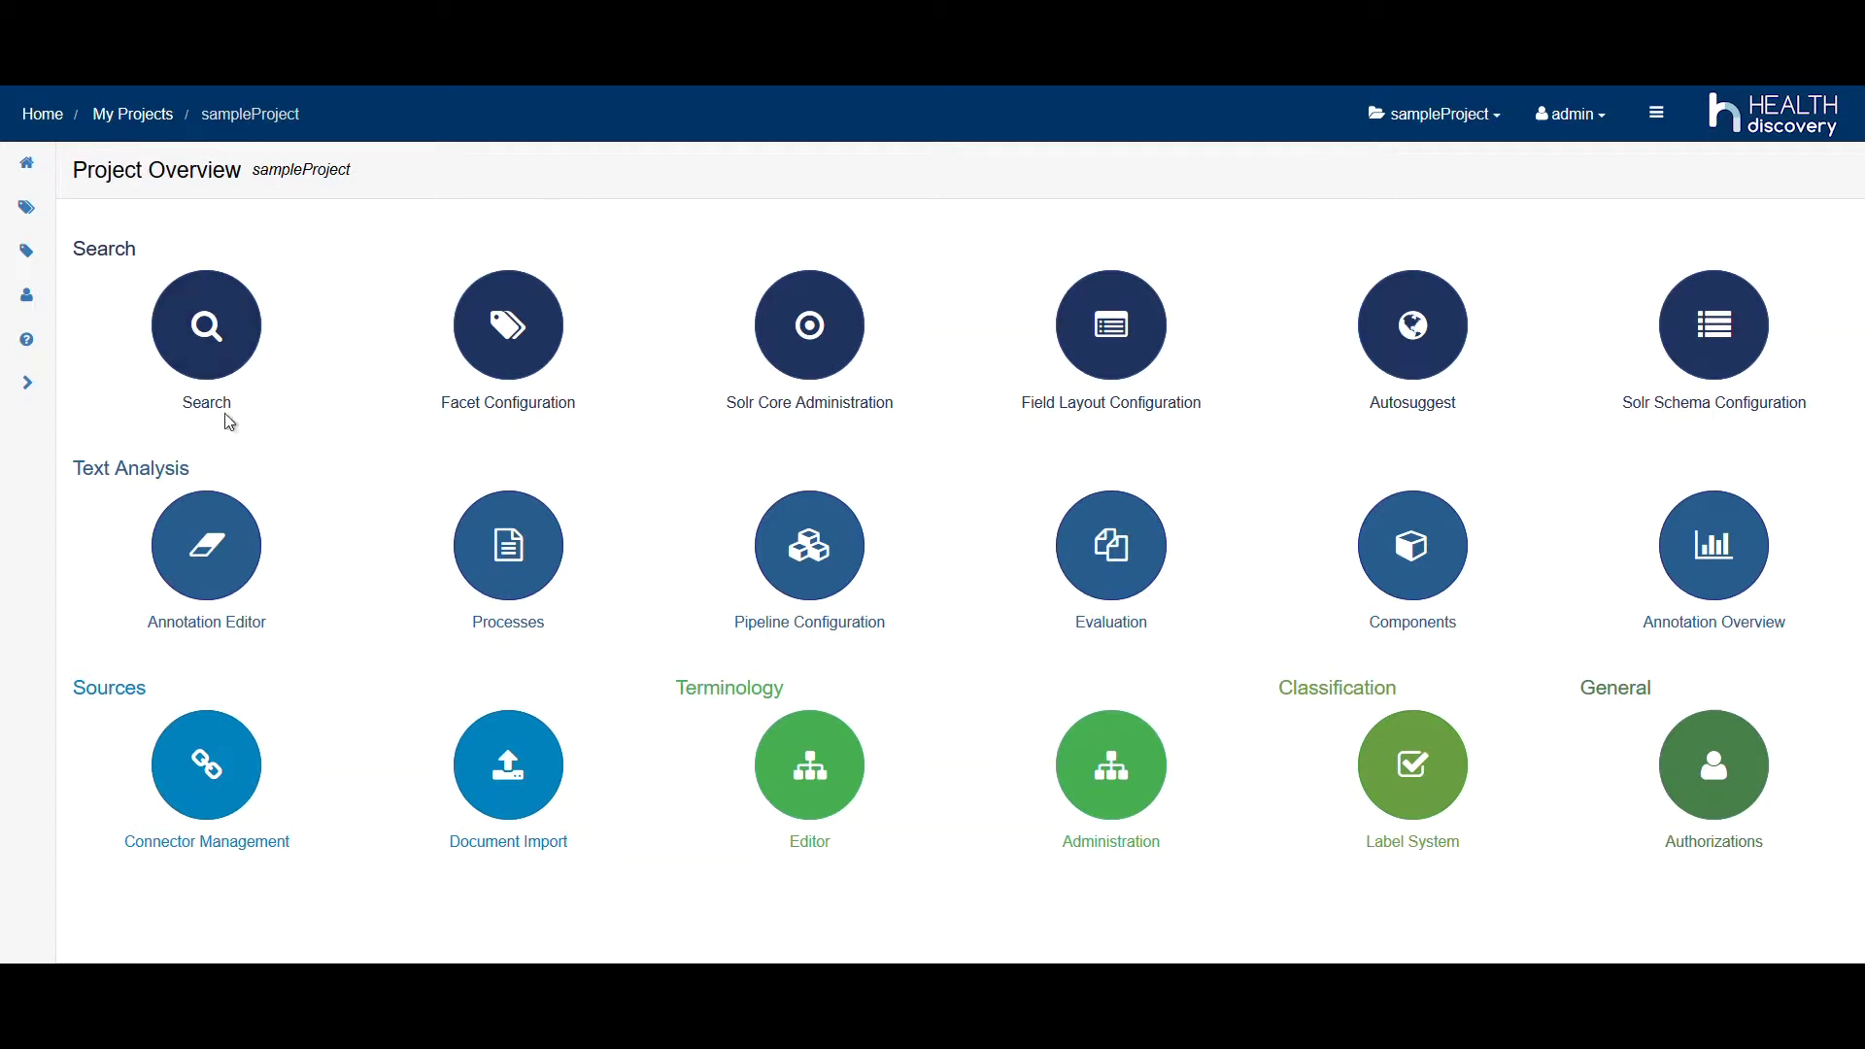
Show SampleDocs with TestRun annotations in the annotation editor and scroll through the document.
left_click(225, 554)
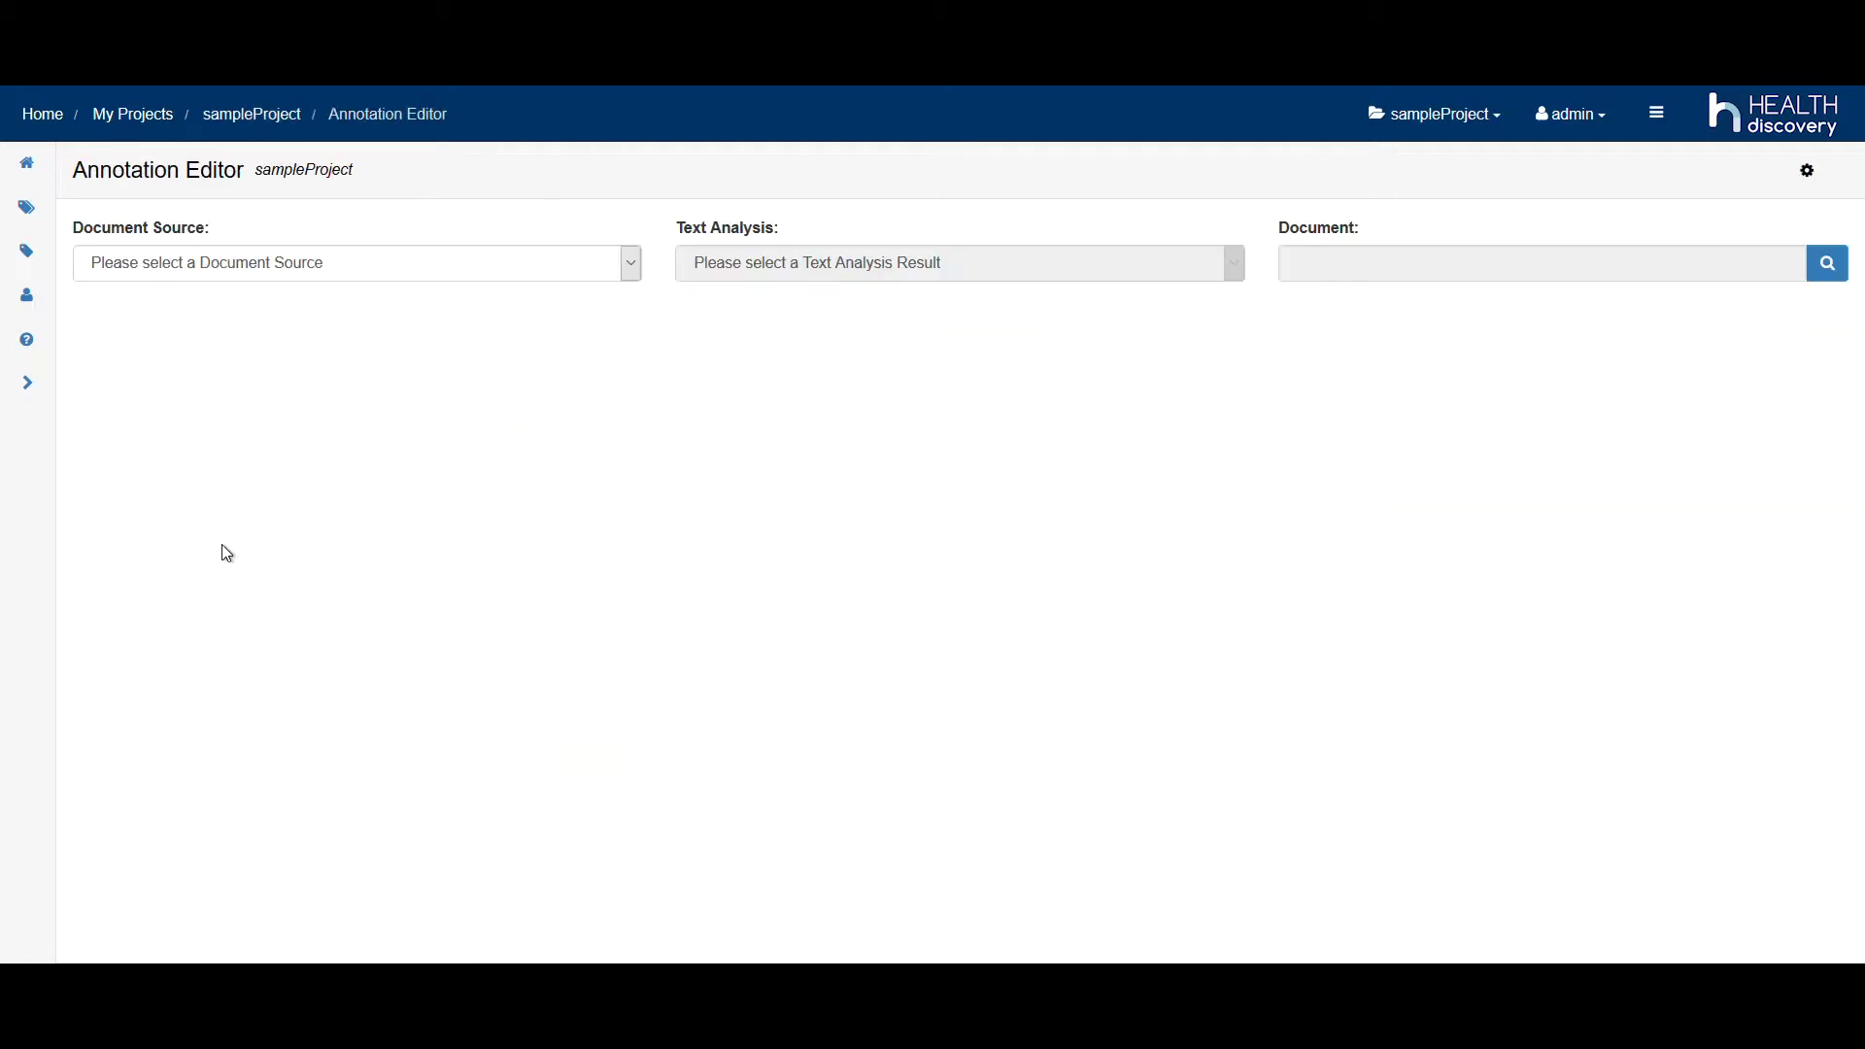
left_click(204, 272)
left_click(146, 291)
left_click(799, 272)
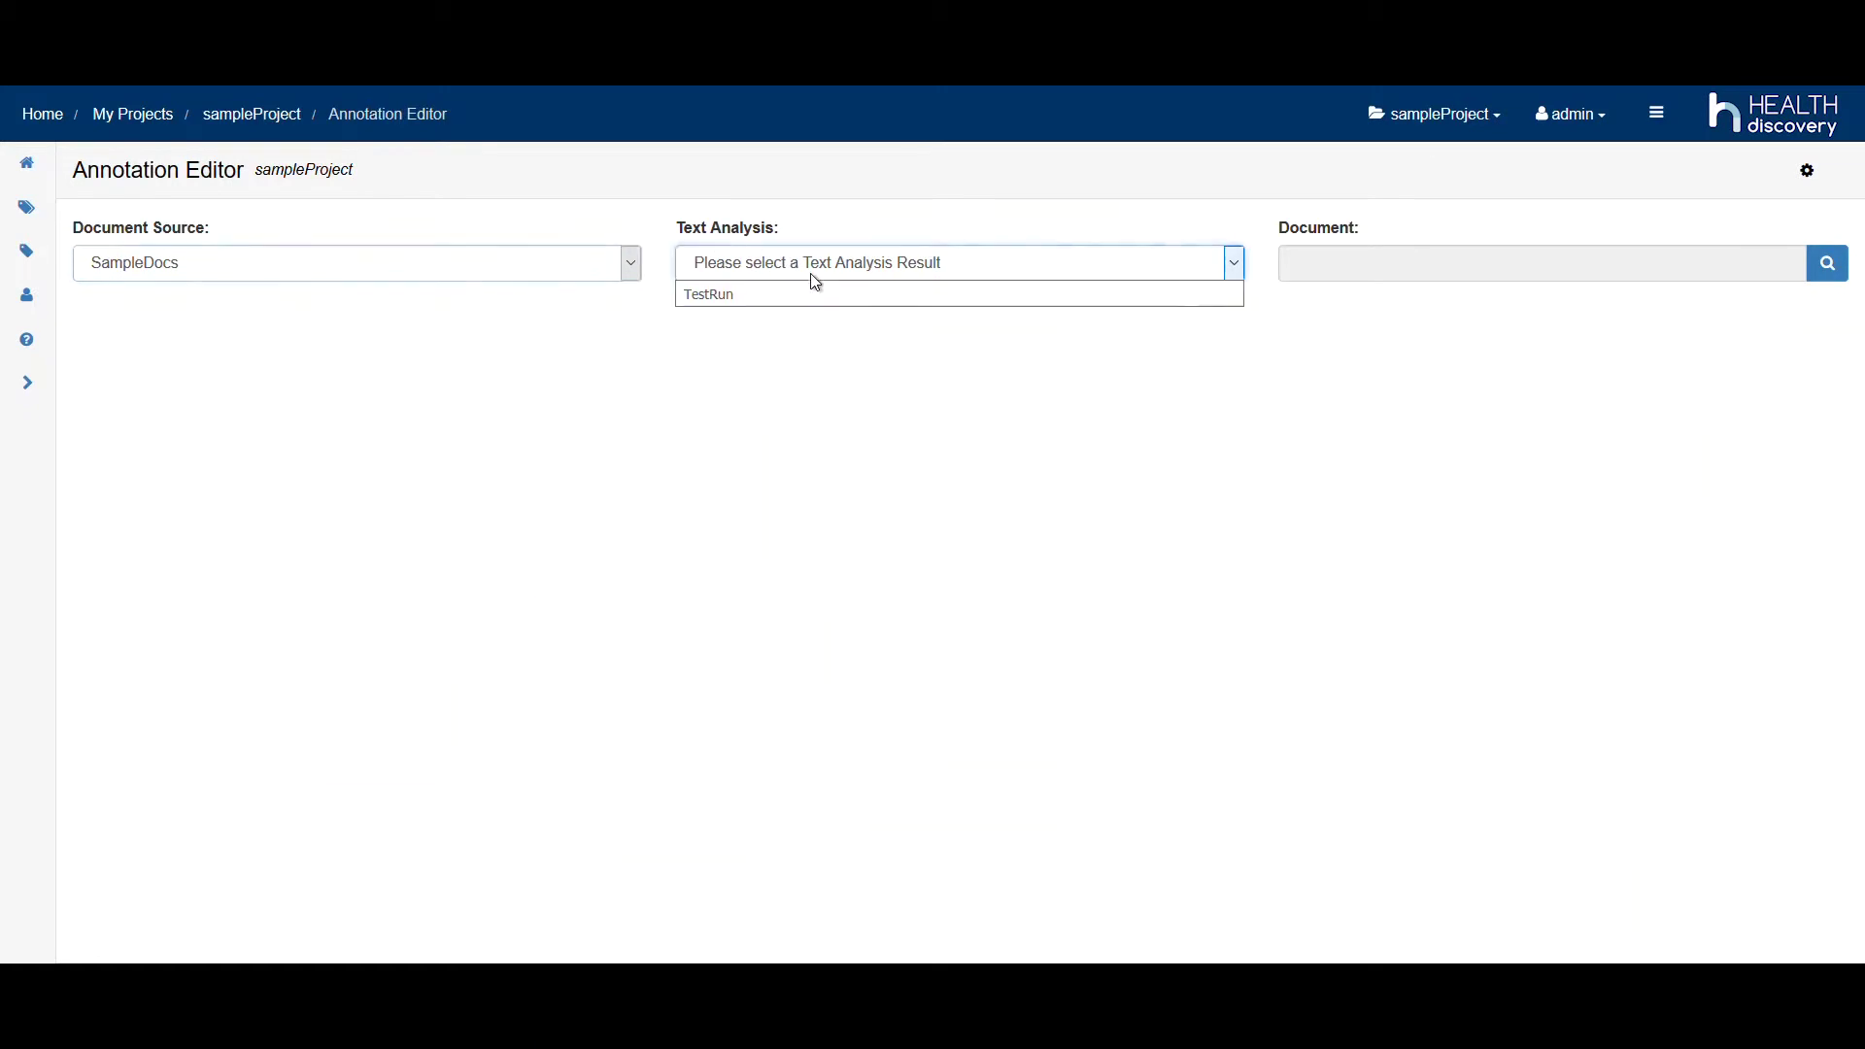
left_click(768, 293)
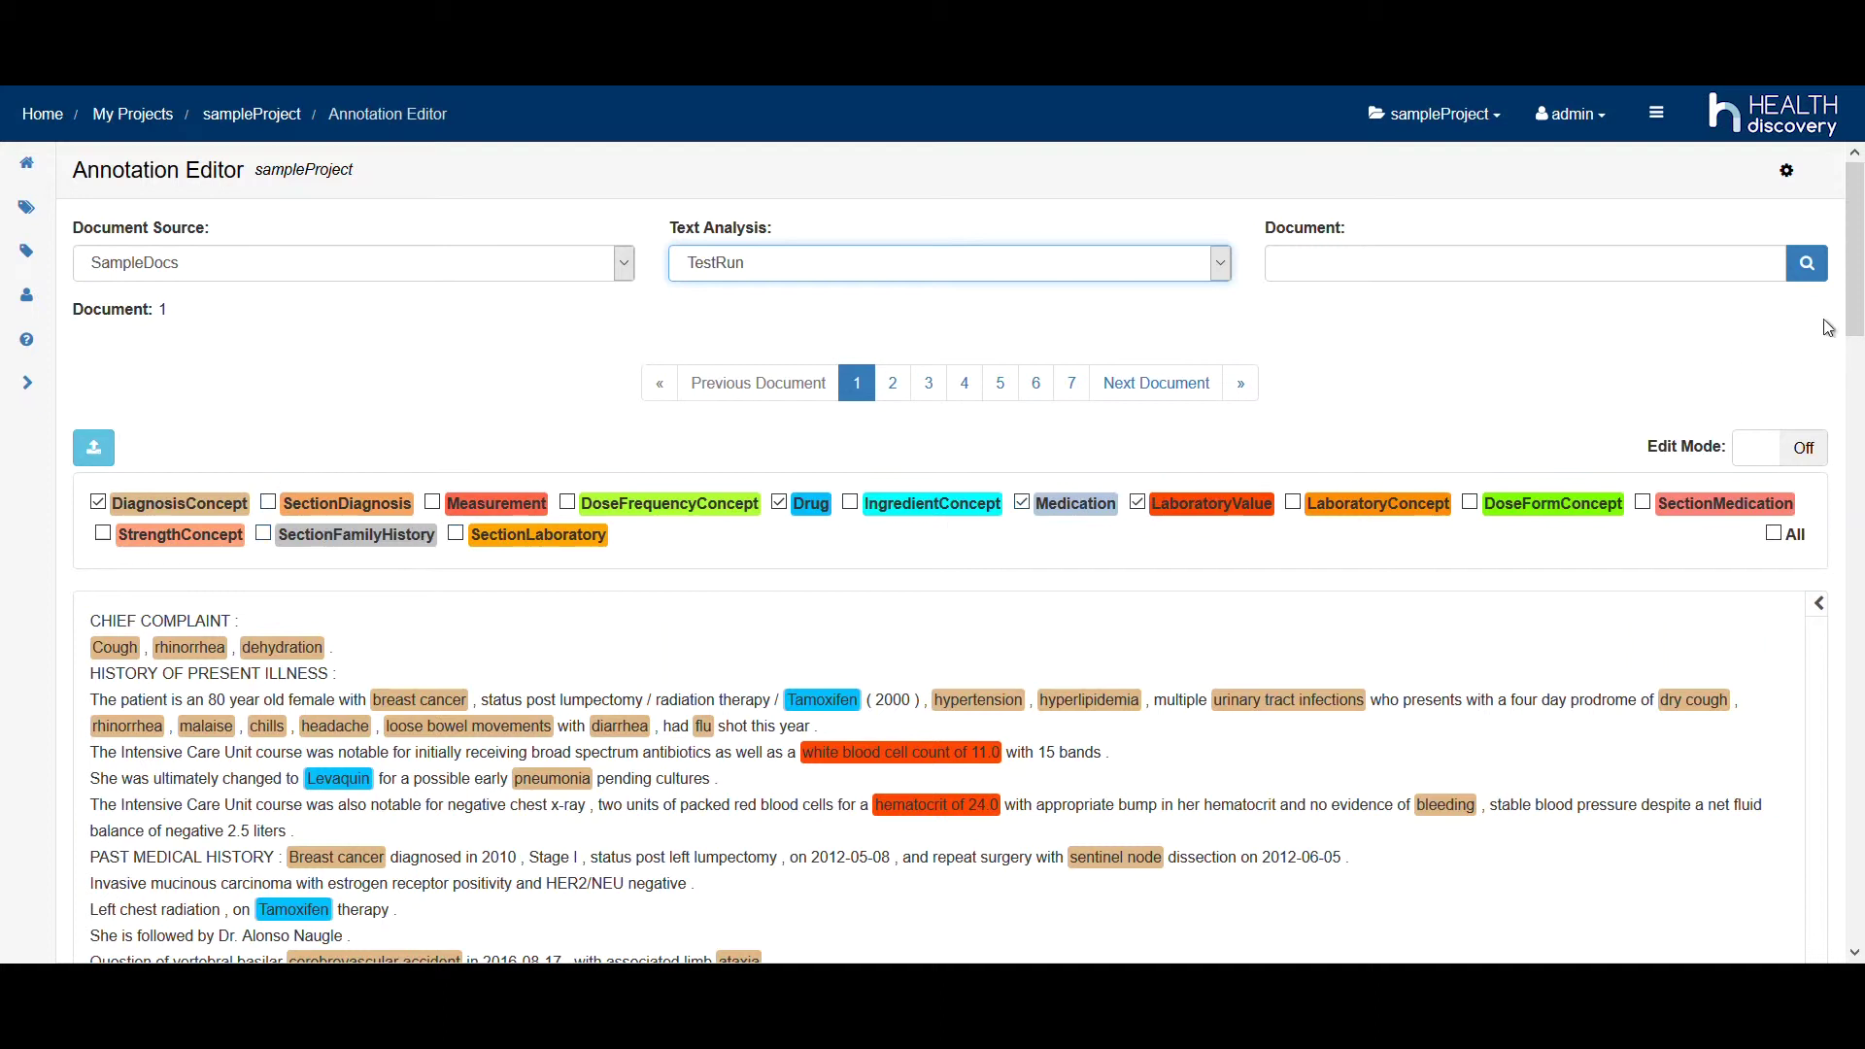
left_click_drag(1859, 264, 1860, 418)
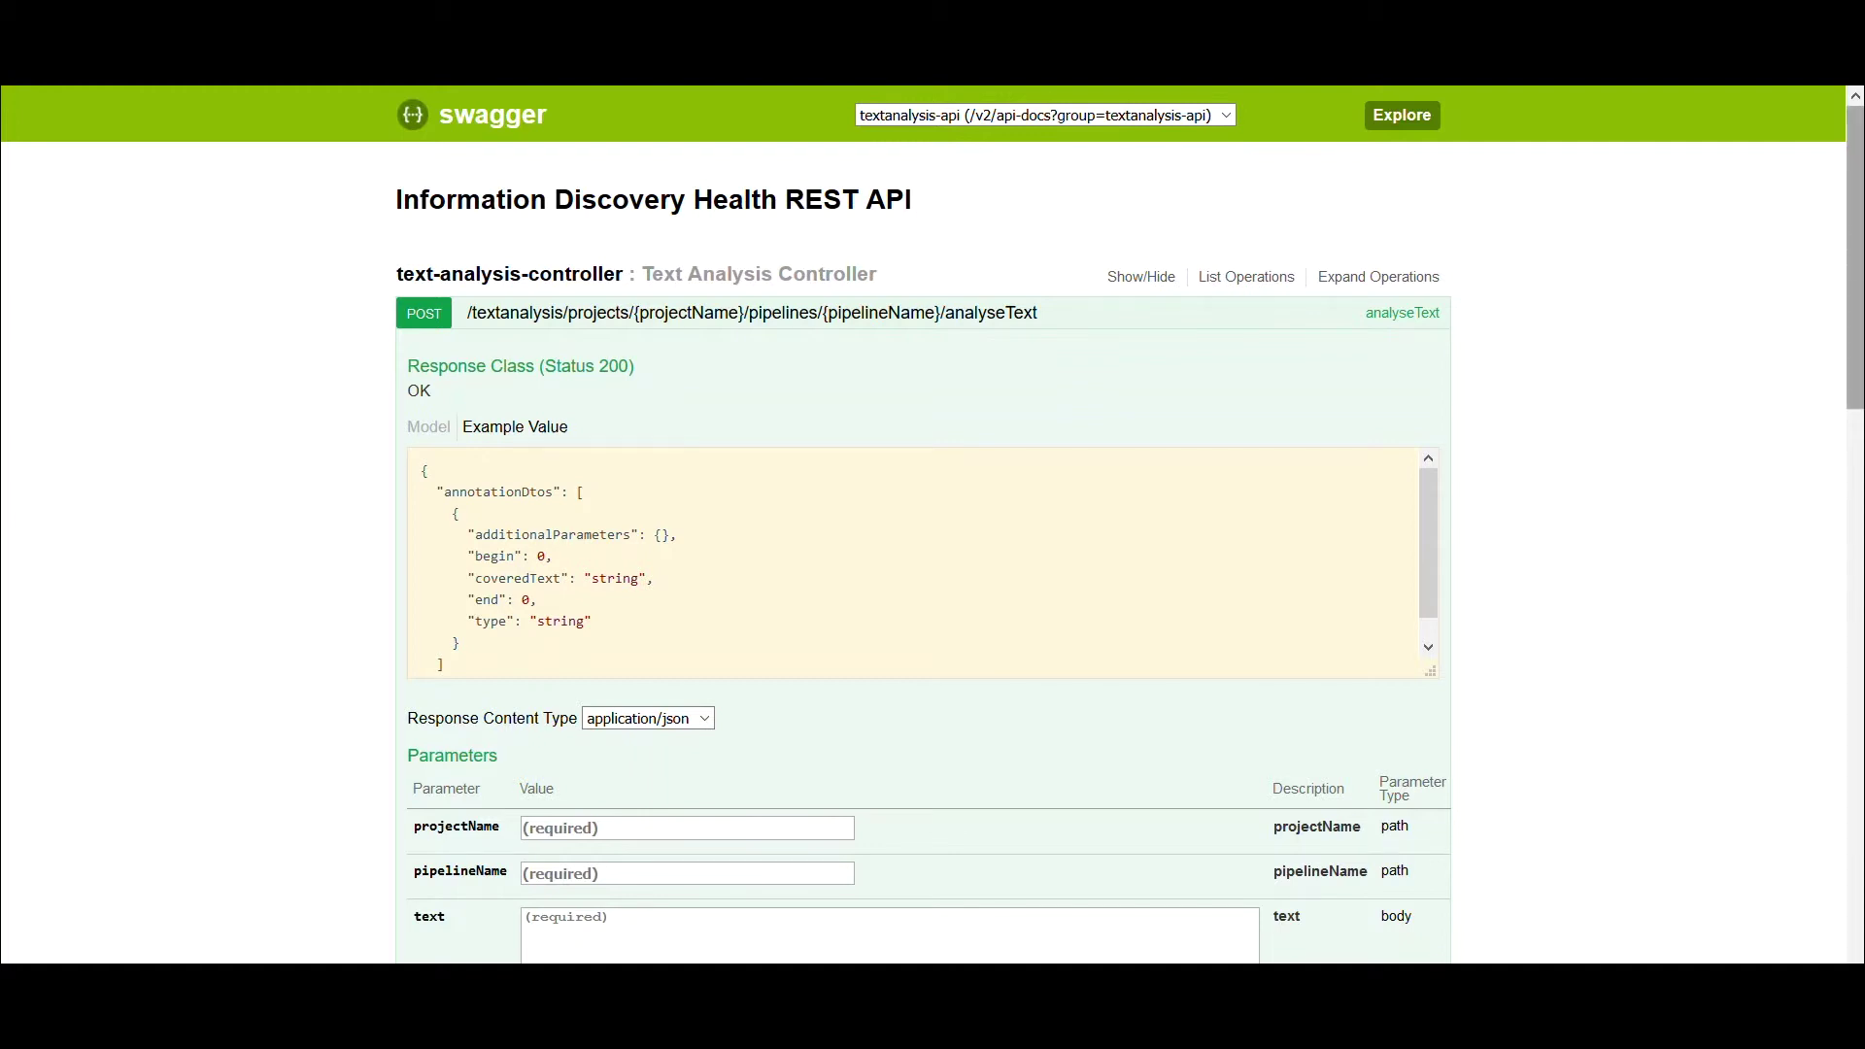
Enter project sampleProject and pipeline SamplePipeline, and paste the clinical note as request text.
mouse_move(1862, 262)
left_mouse_down()
mouse_move(1862, 388)
mouse_move(1862, 263)
left_mouse_up()
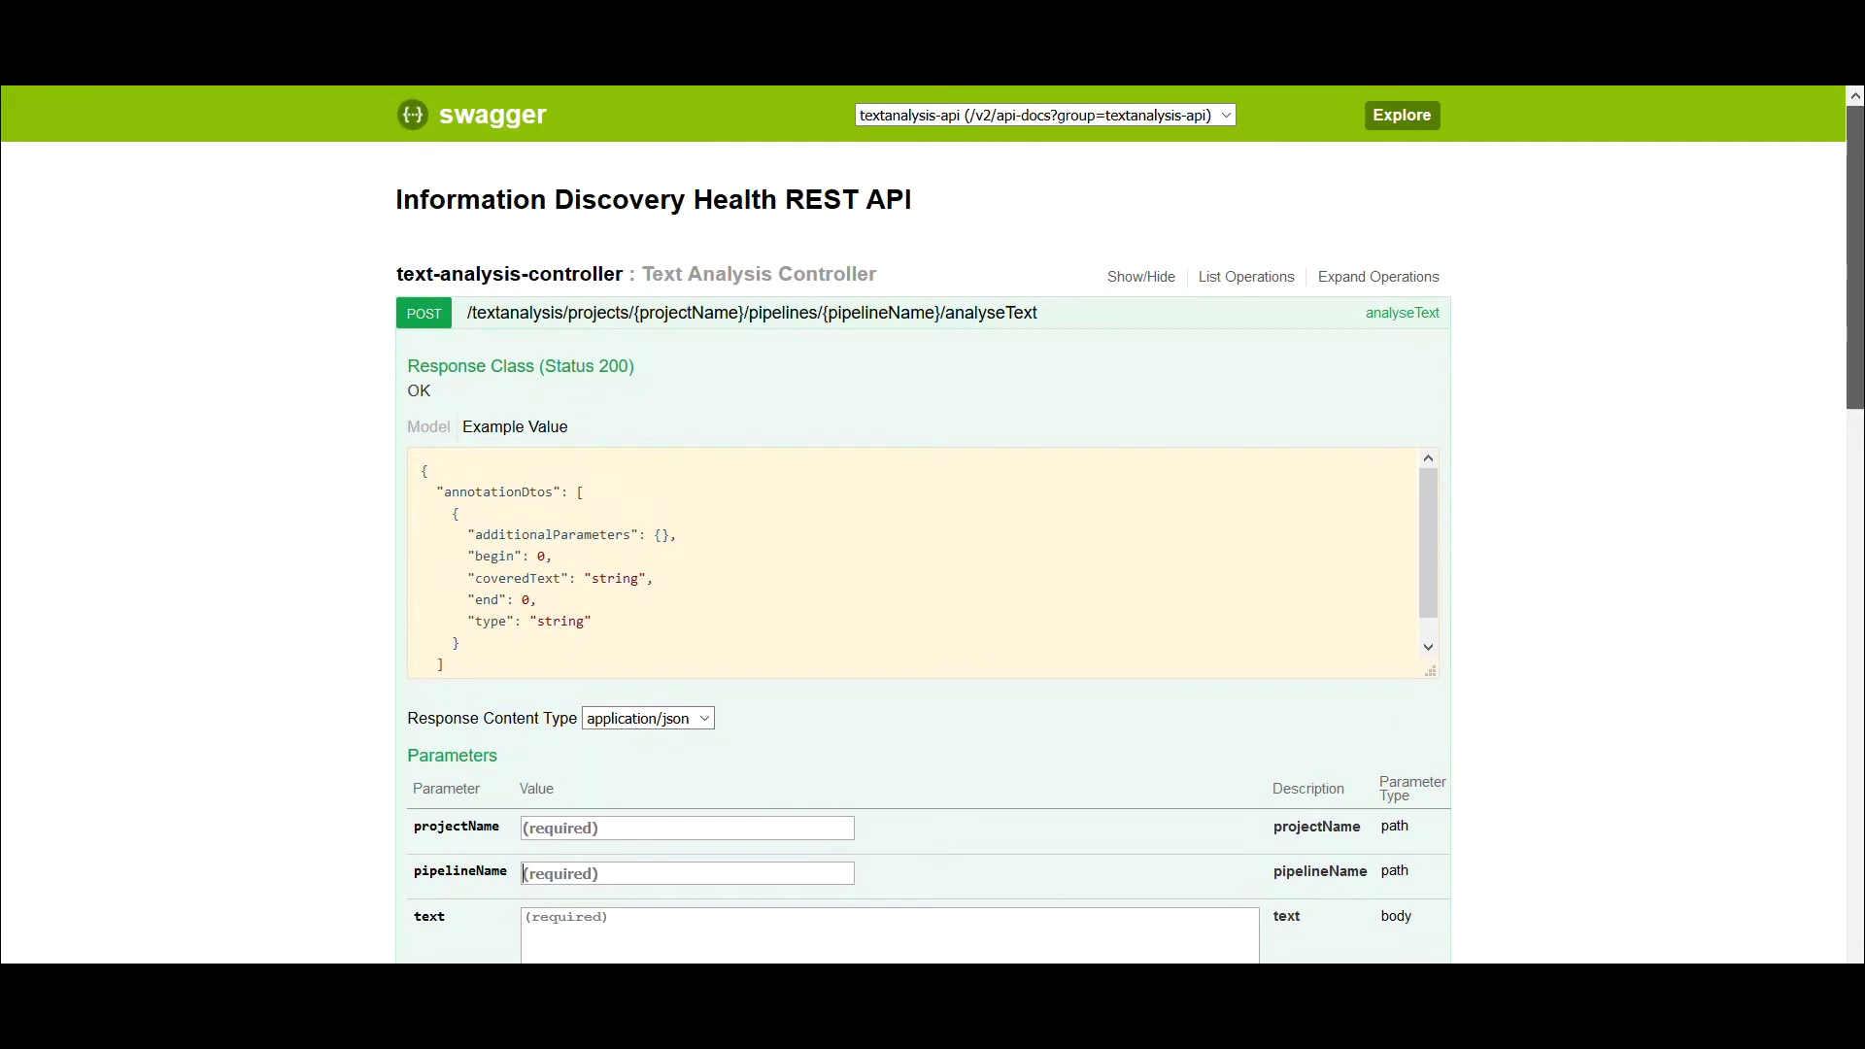
left_click(584, 827)
type("samp")
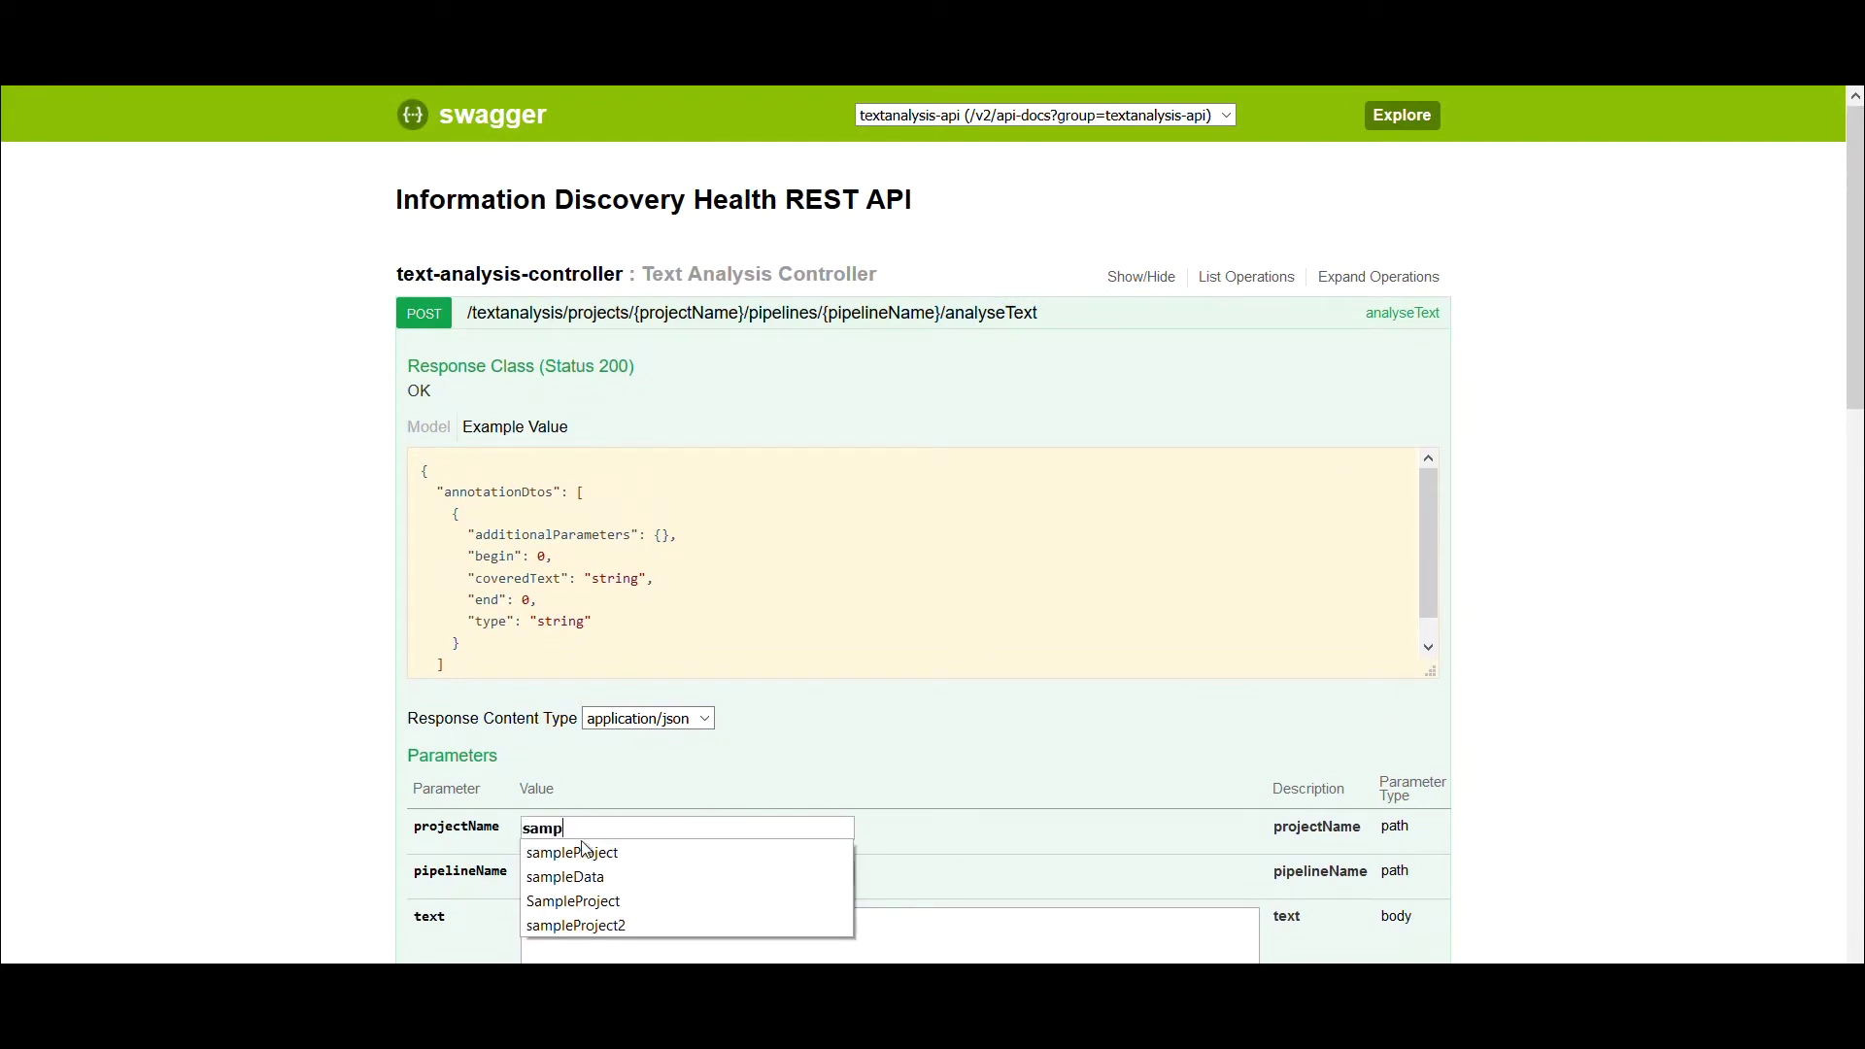
left_click(579, 852)
left_click(578, 874)
type("Samp")
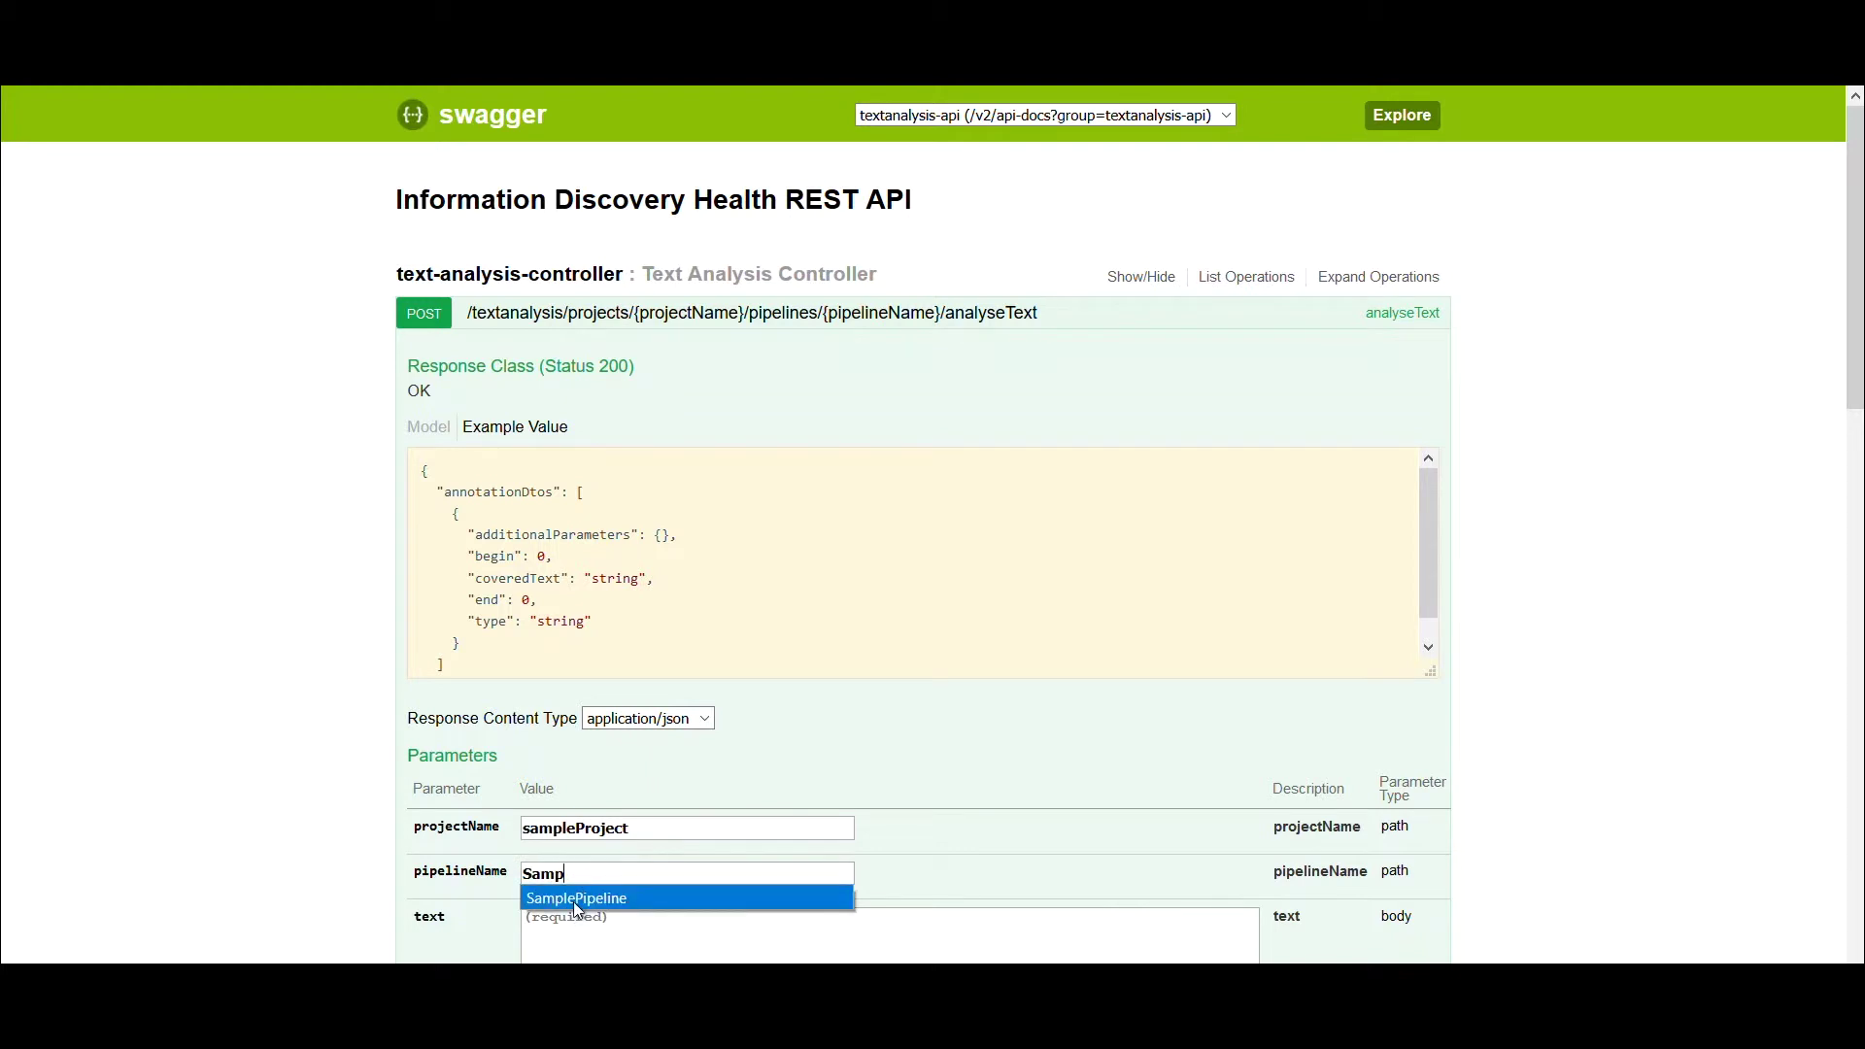
left_click(574, 899)
left_click(570, 926)
key("ctrl+v")
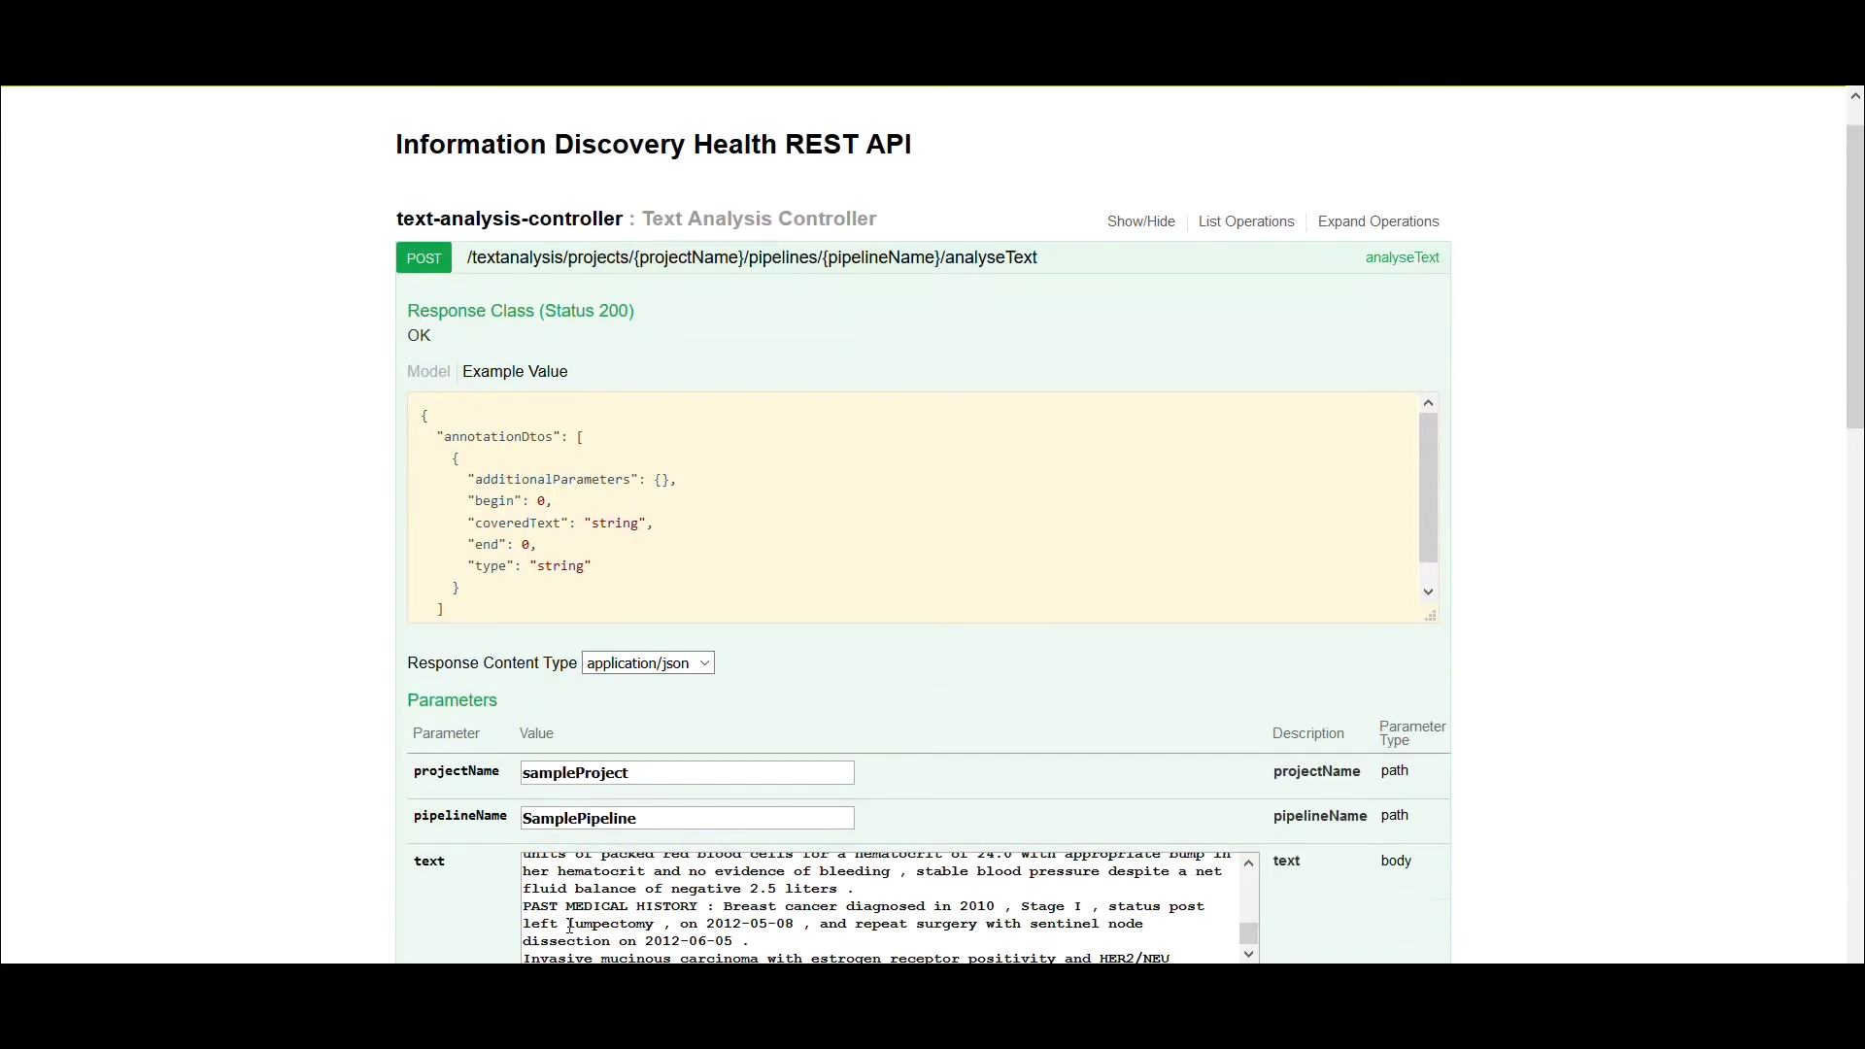
left_click_drag(1860, 180, 1856, 439)
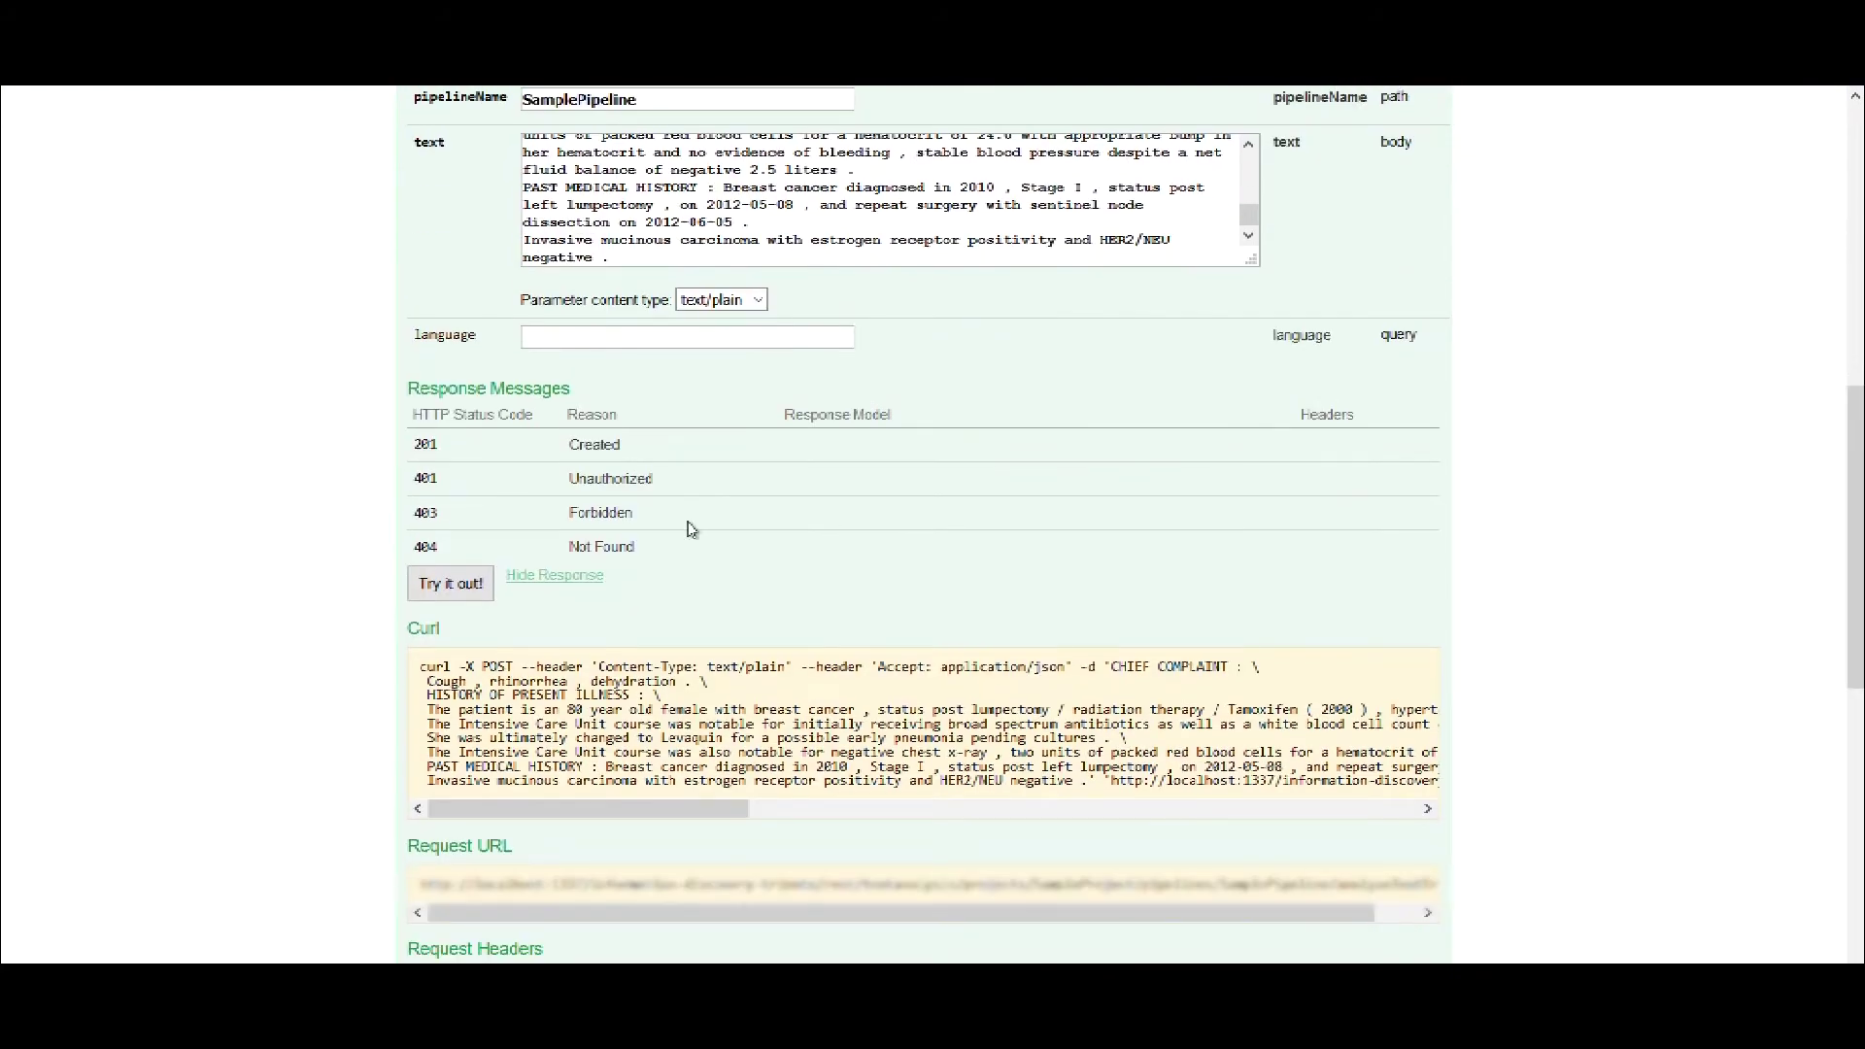
Send the analyseText request and scroll to the JSON annotations in the response body.
left_click(439, 590)
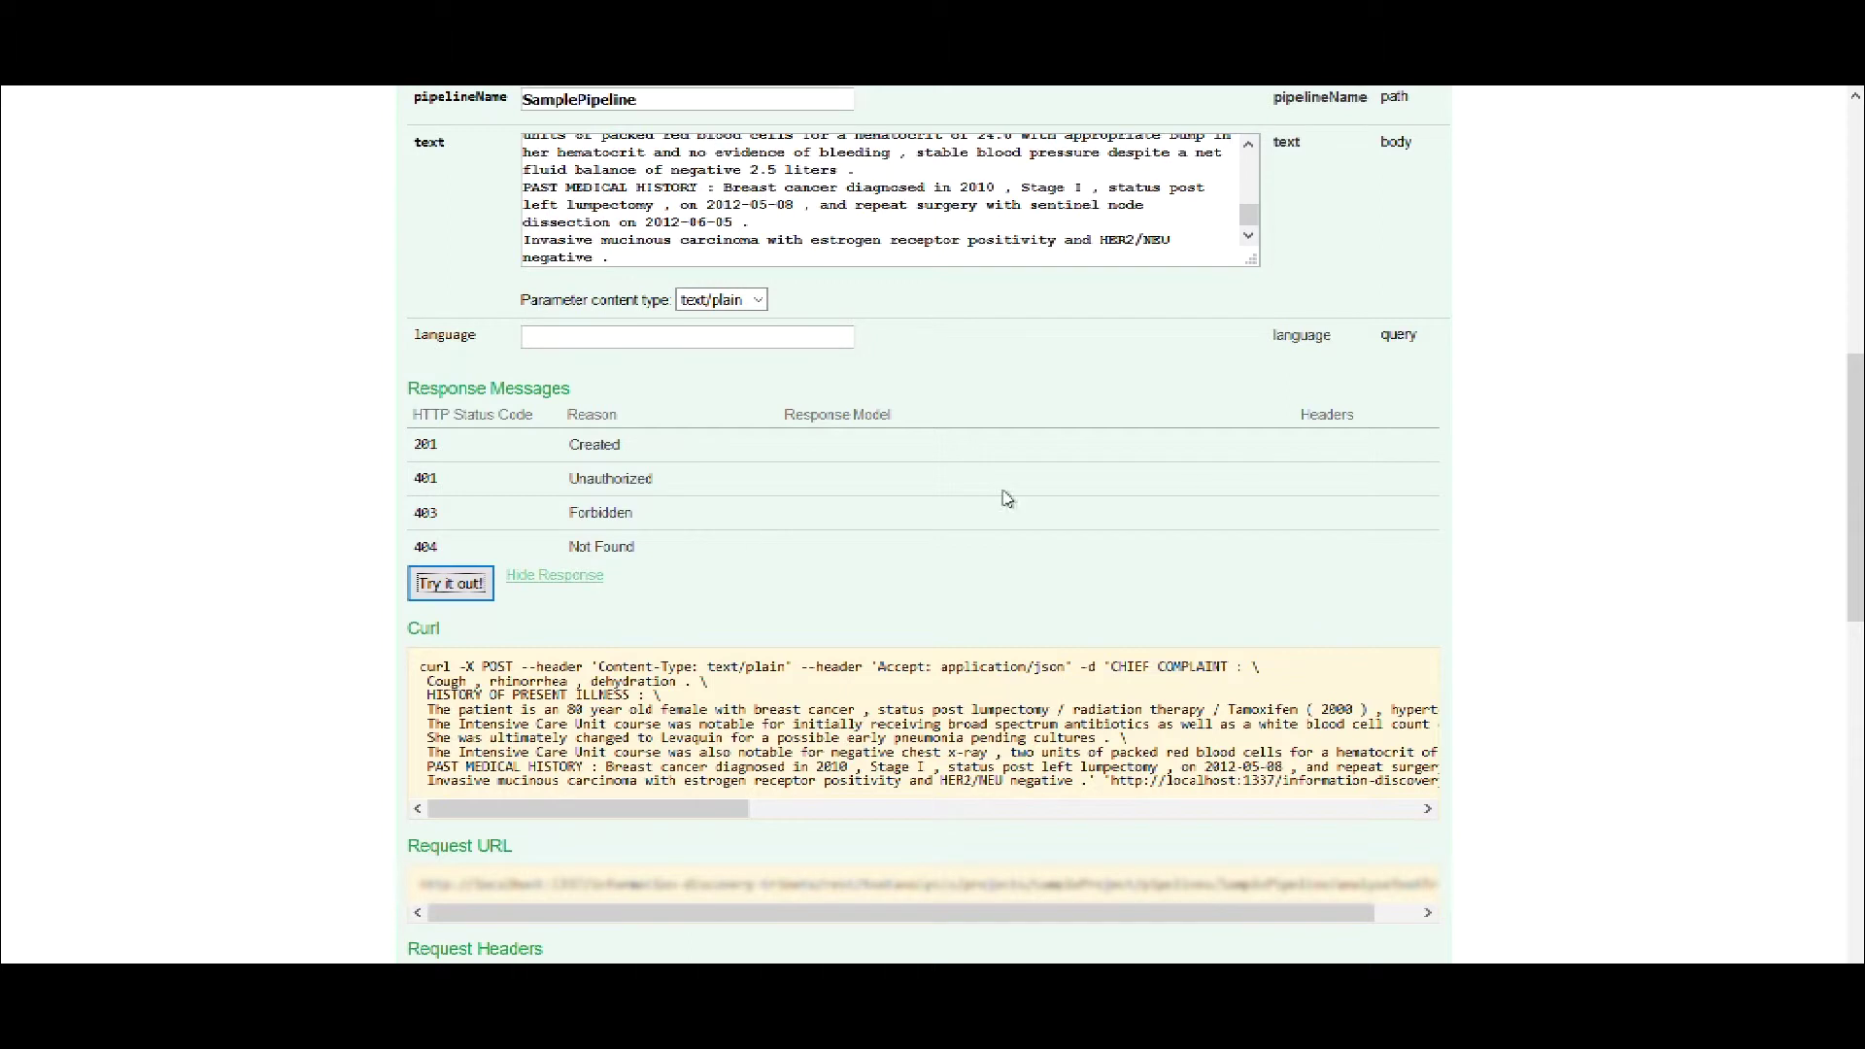
left_click_drag(1856, 423, 1857, 610)
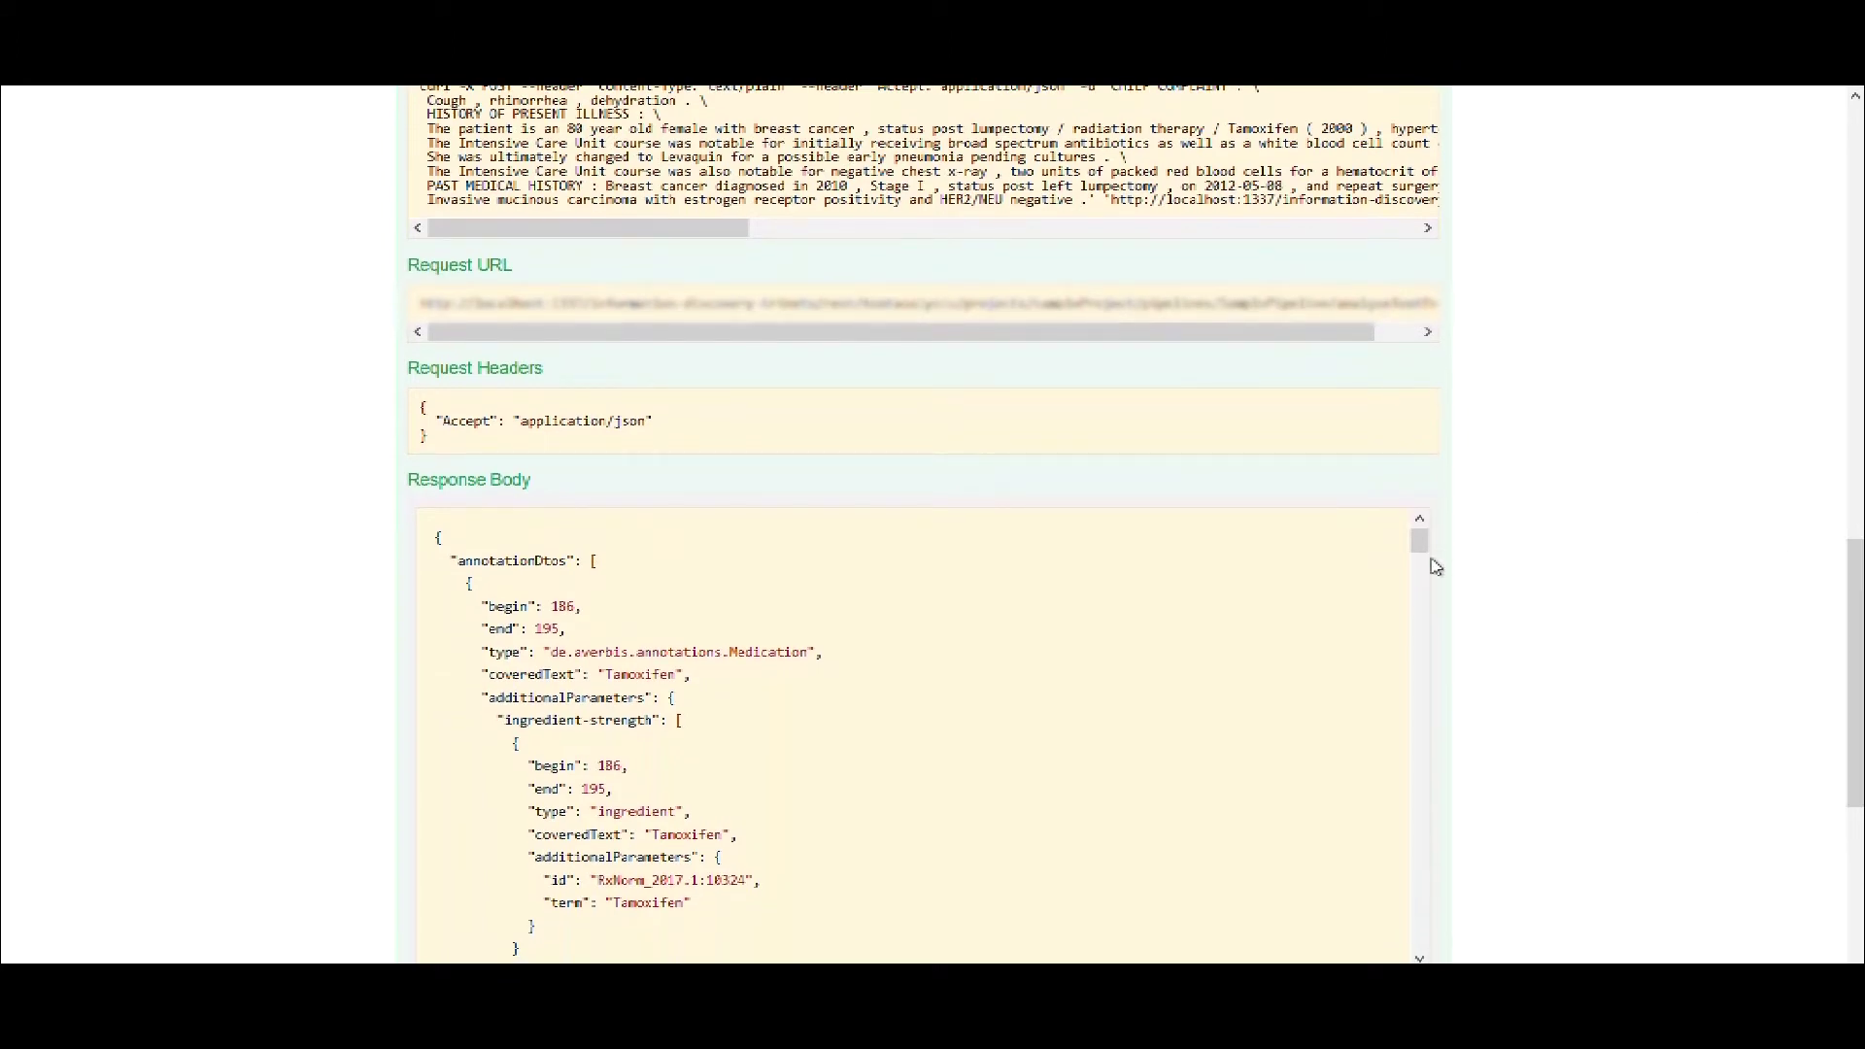
mouse_move(1419, 541)
left_mouse_down()
mouse_move(1420, 842)
mouse_move(1445, 945)
mouse_move(1451, 504)
left_mouse_up()
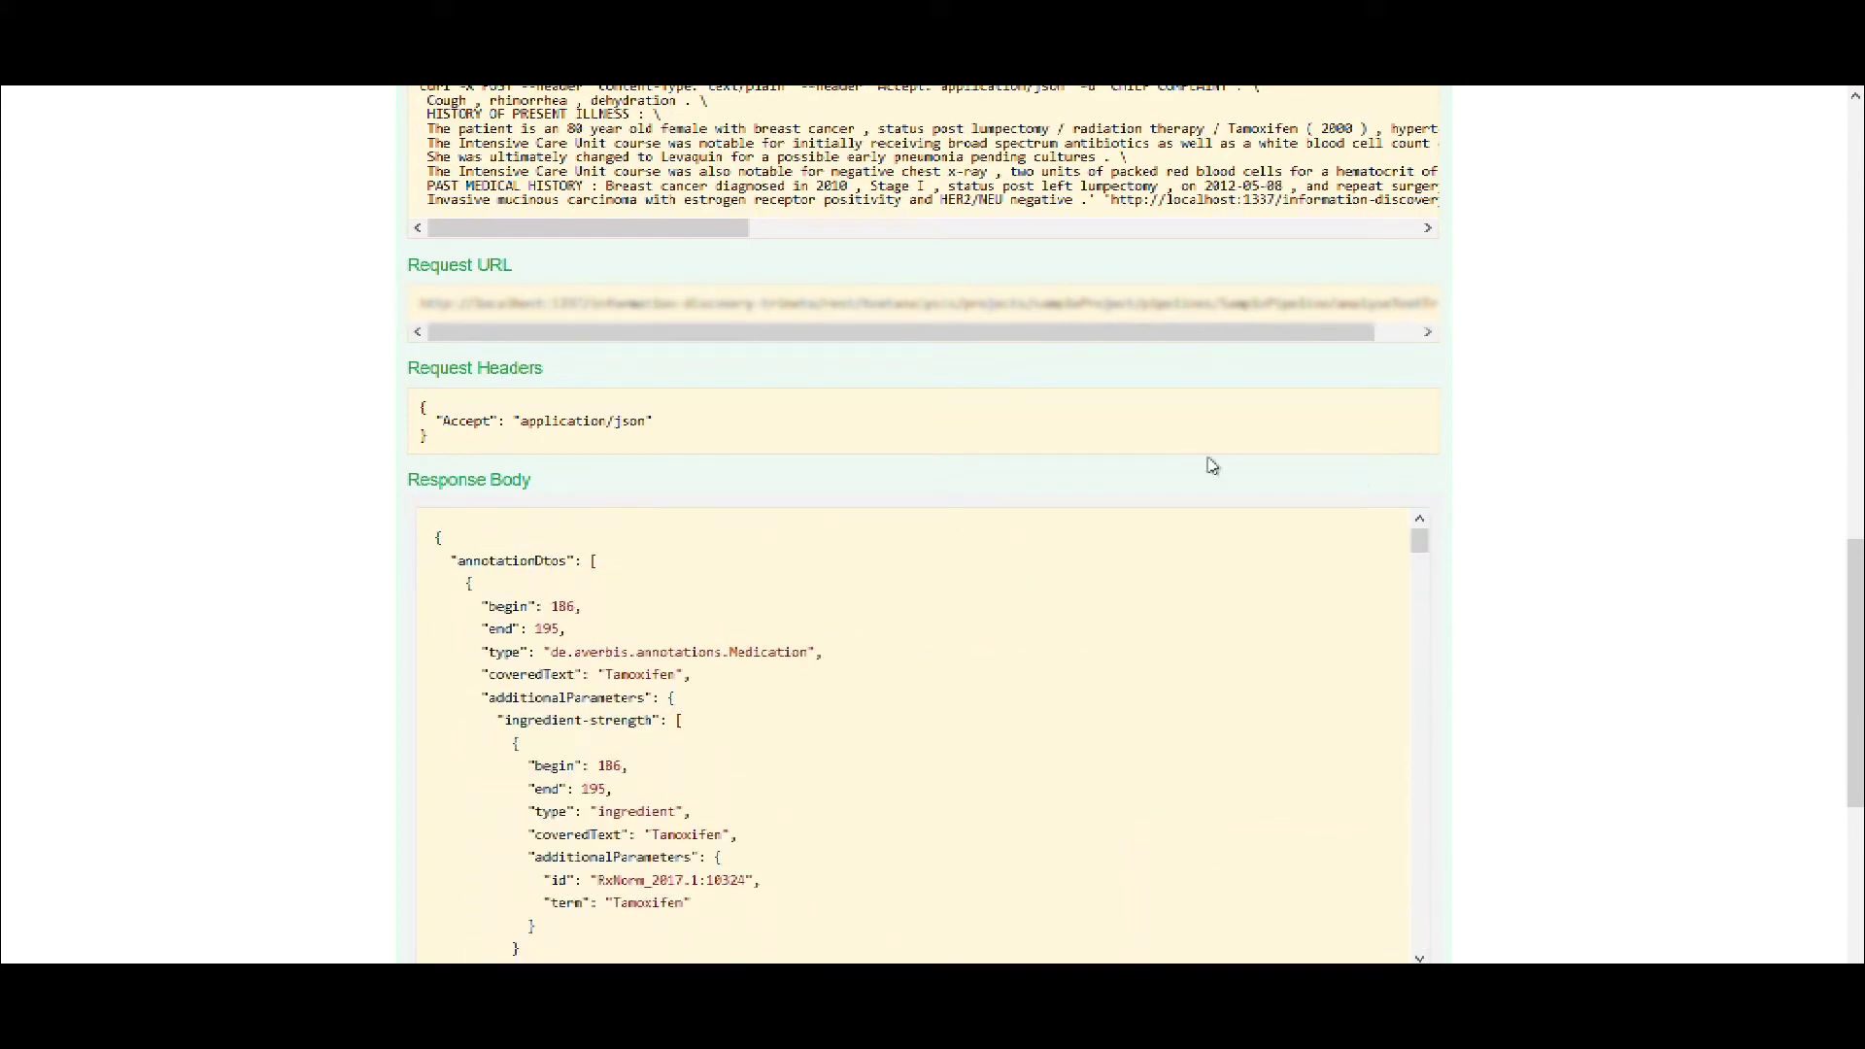